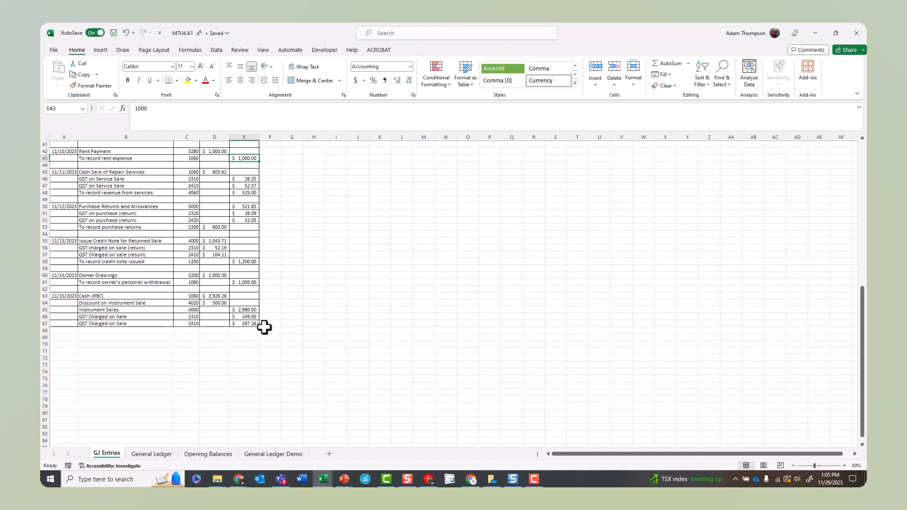
Step: Total the journal's Debit column in cell D68 with a SUM formula over D2:D67
left_click(221, 331)
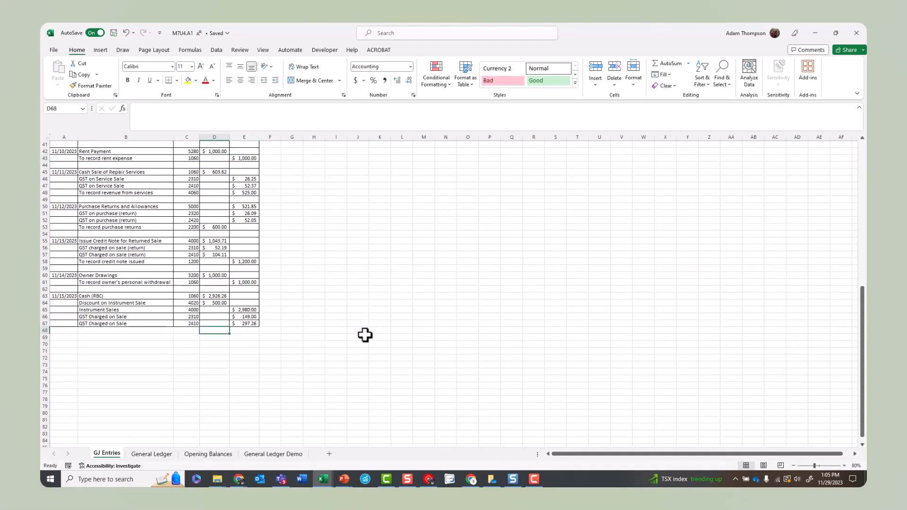
type("=sum(")
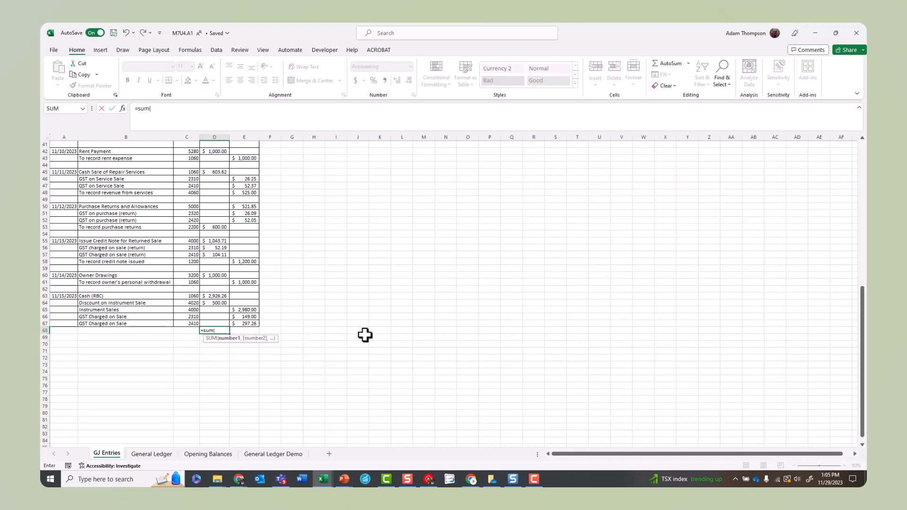
left_click_drag(218, 323, 220, 156)
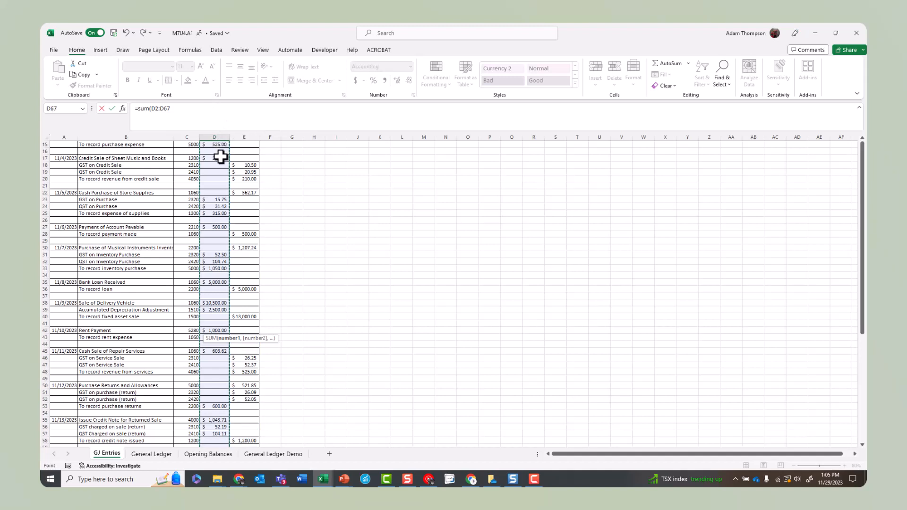
left_click(196, 109)
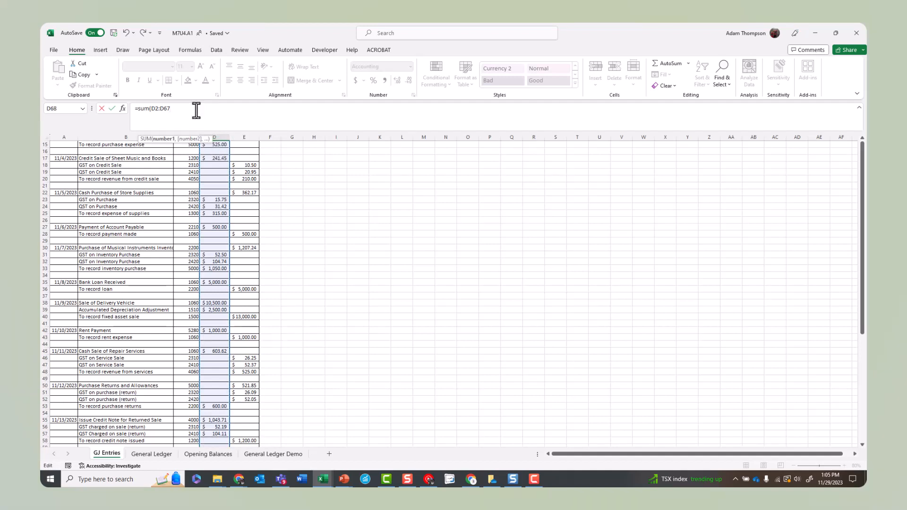
type(")")
key("Return")
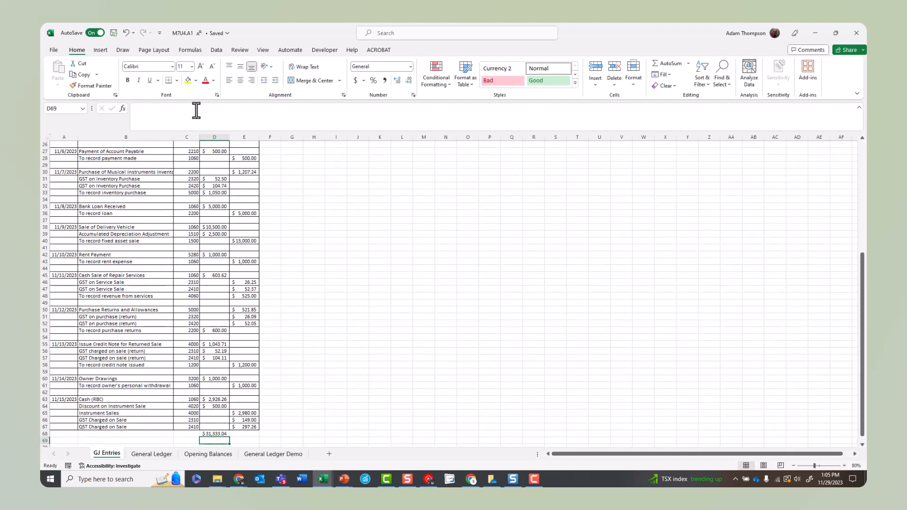
Step: Fill the debit total formula across to E68 to total the Credit column
scroll(222, 412, "down", 1)
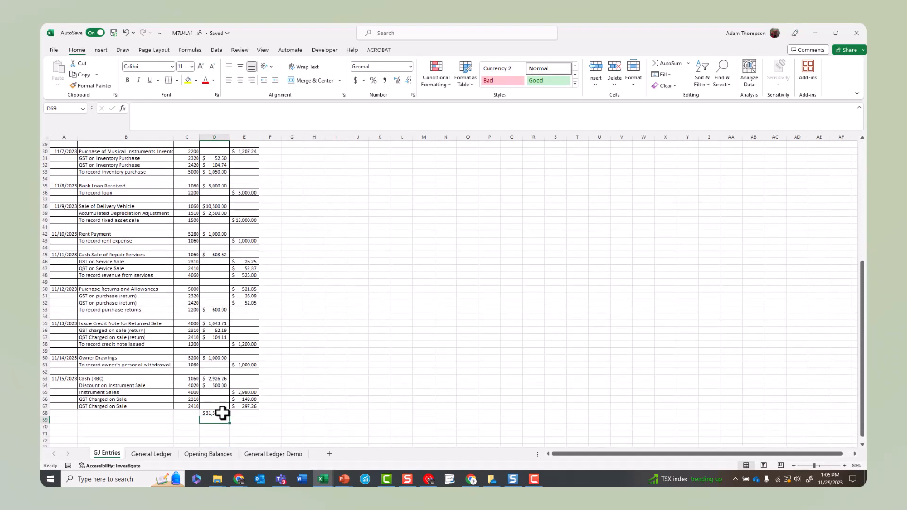
left_click(223, 413)
left_click_drag(230, 417, 259, 412)
left_click(291, 396)
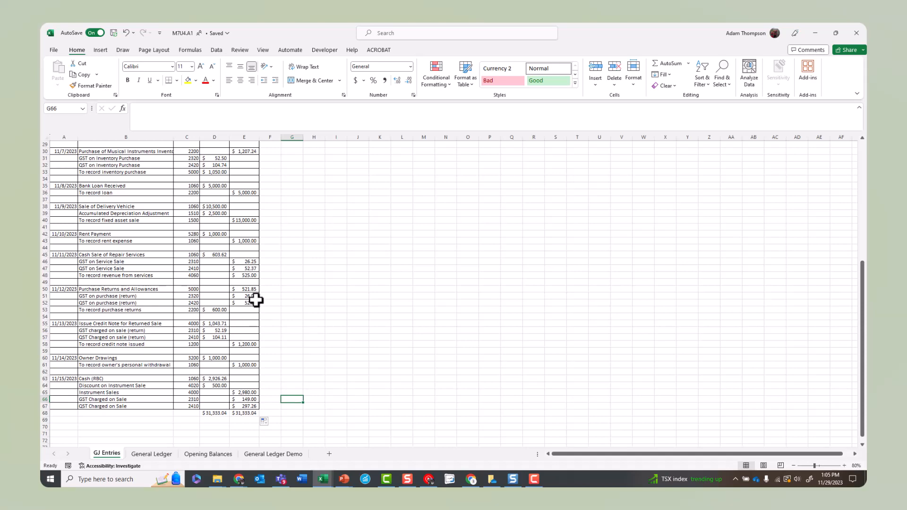
Step: On the General Ledger sheet, start the first Cash (RBC) entry with date 11/1/2023 and description "To record revenue"
scroll(255, 299, "up", 9)
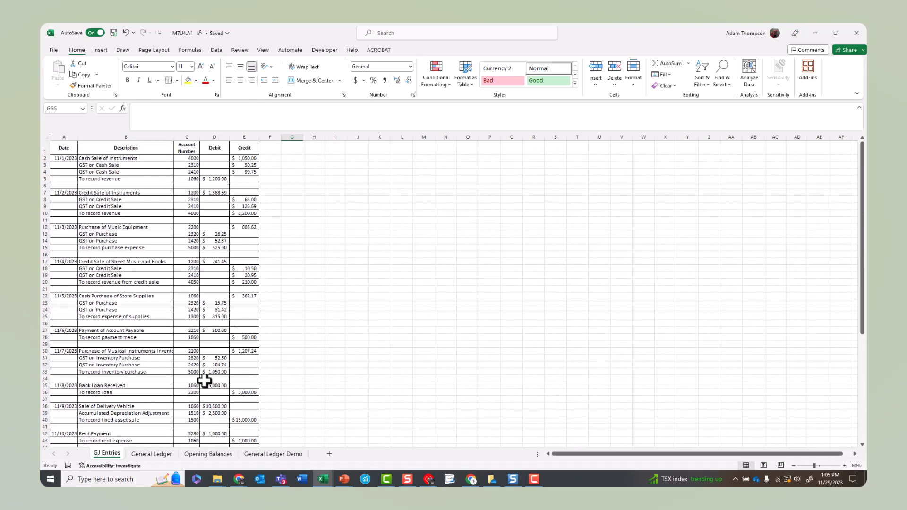
left_click(159, 454)
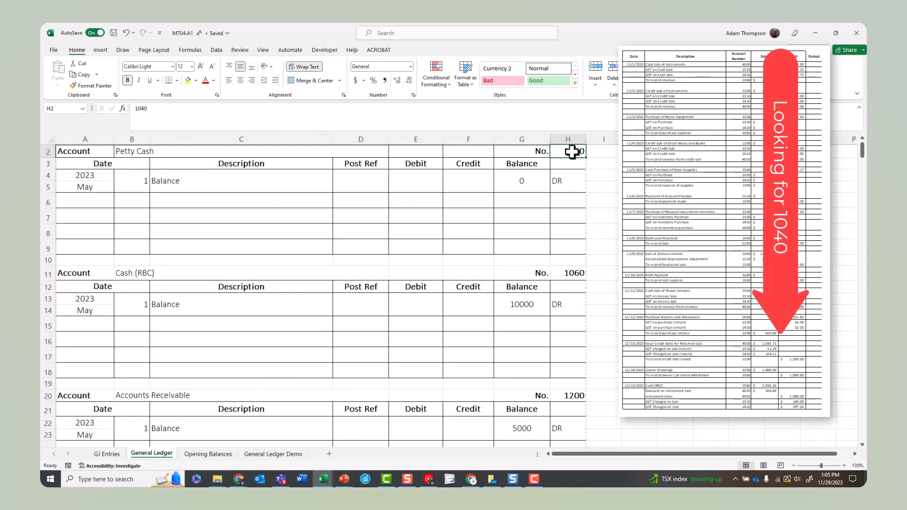
left_click(578, 269)
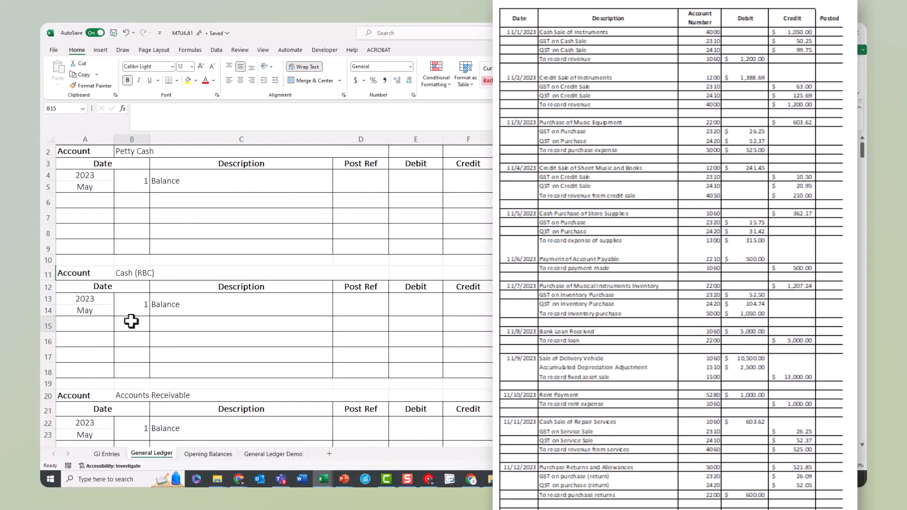
left_click(94, 323)
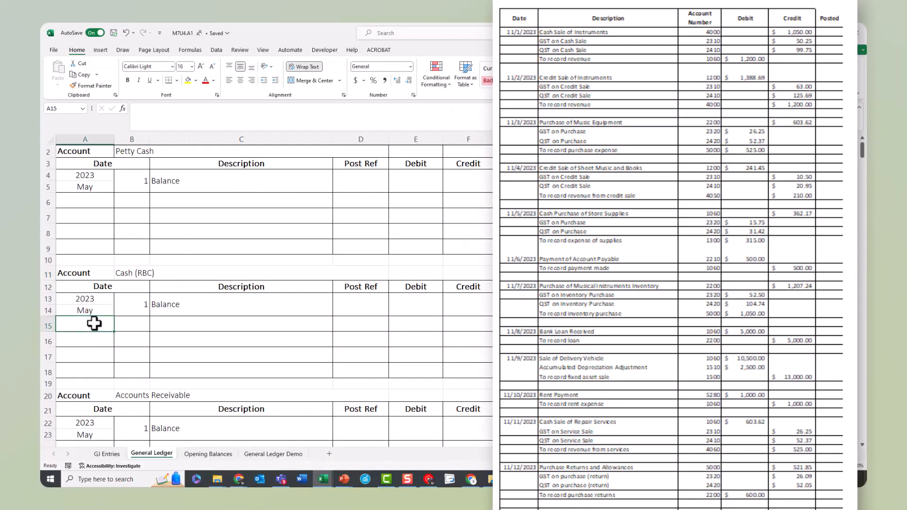
type("11/1")
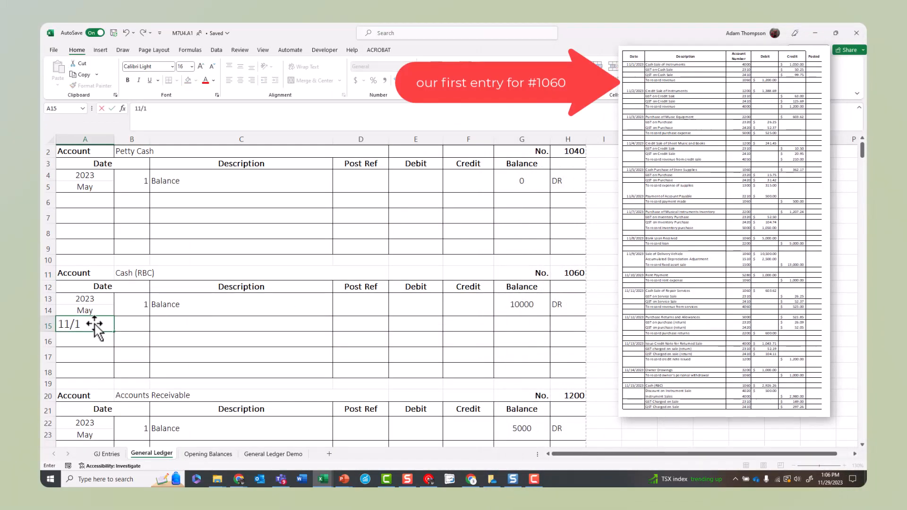
type("/2023")
key("Tab")
key("Tab")
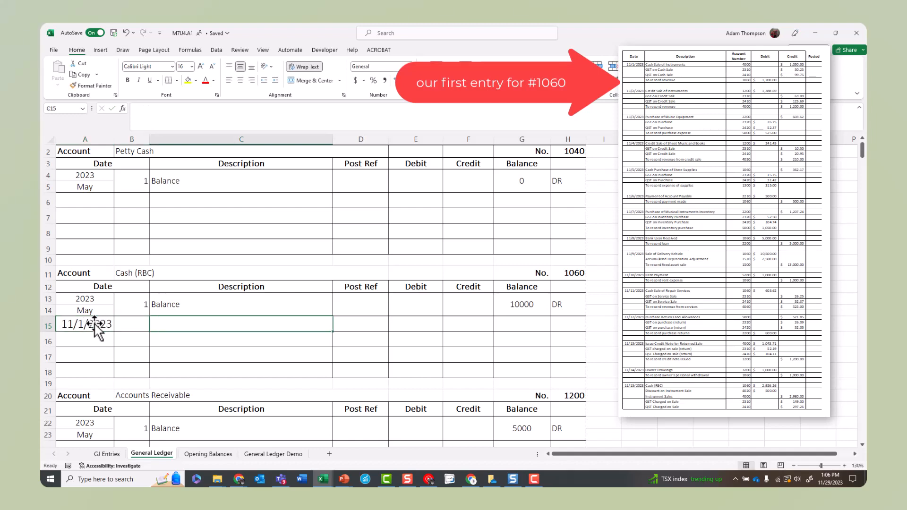
type("To record revenue")
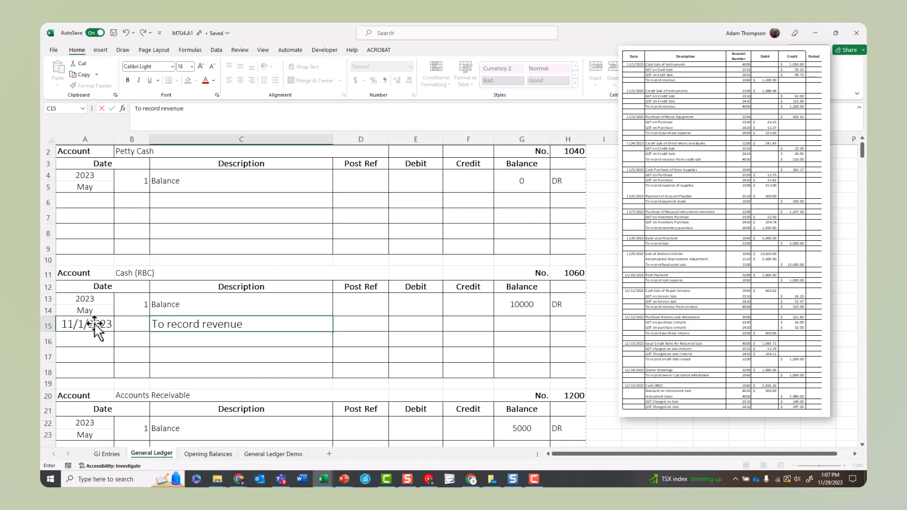
key("Tab")
Step: Give the 11/1/2023 Cash (RBC) entry the post reference J1 and a debit of 1200
type("J1")
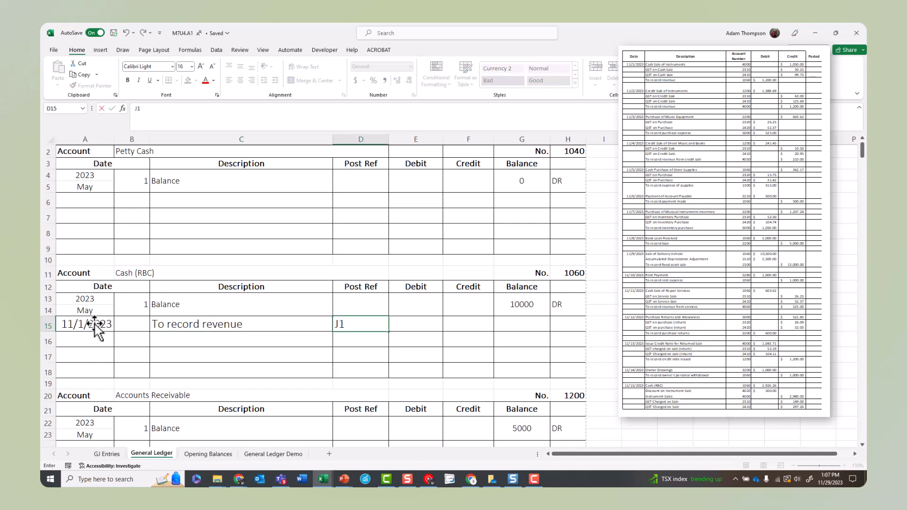
key("Tab")
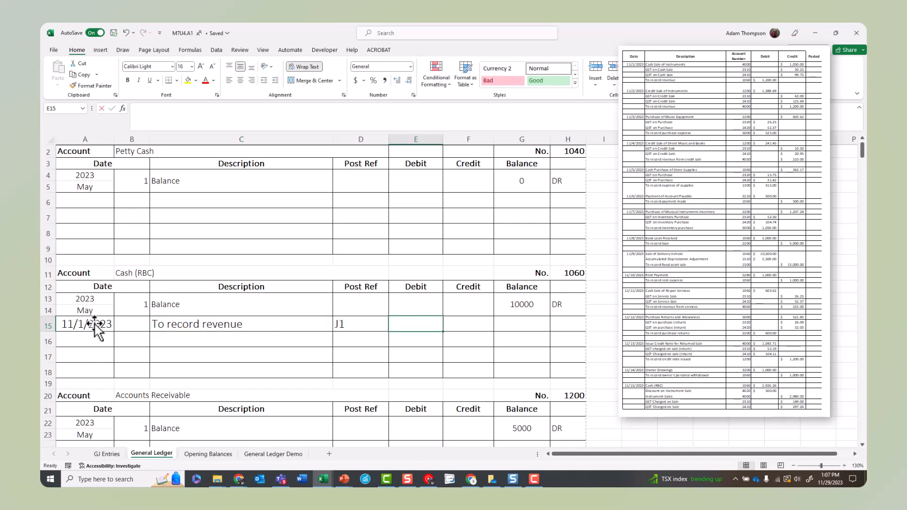
type("1200")
key("Tab")
key("Tab")
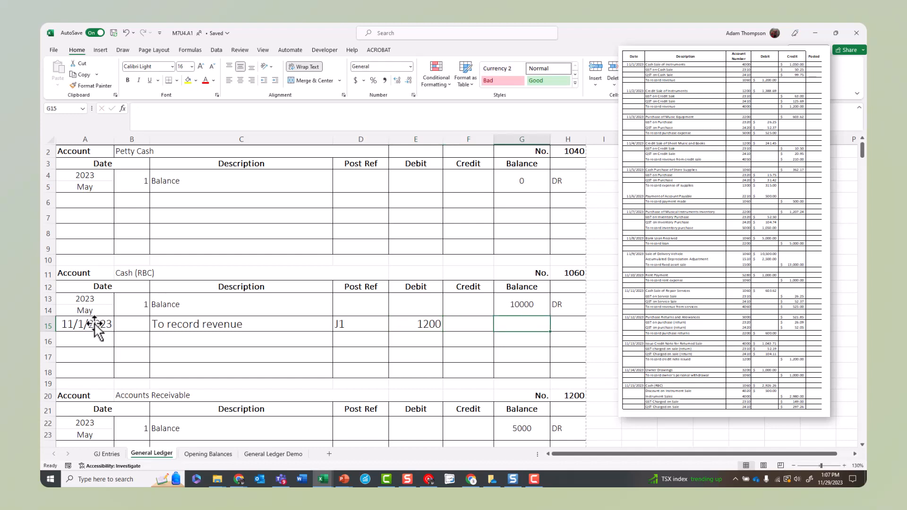
Step: Calculate the balance of the 11/1/2023 entry by adding its debit to the opening balance, using =G13+E15
type("=")
key("Up")
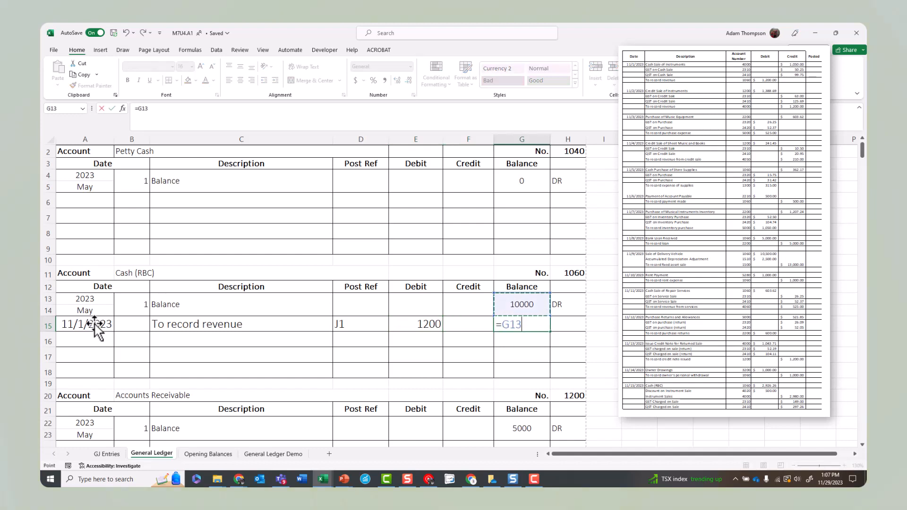
type("+")
left_click(421, 325)
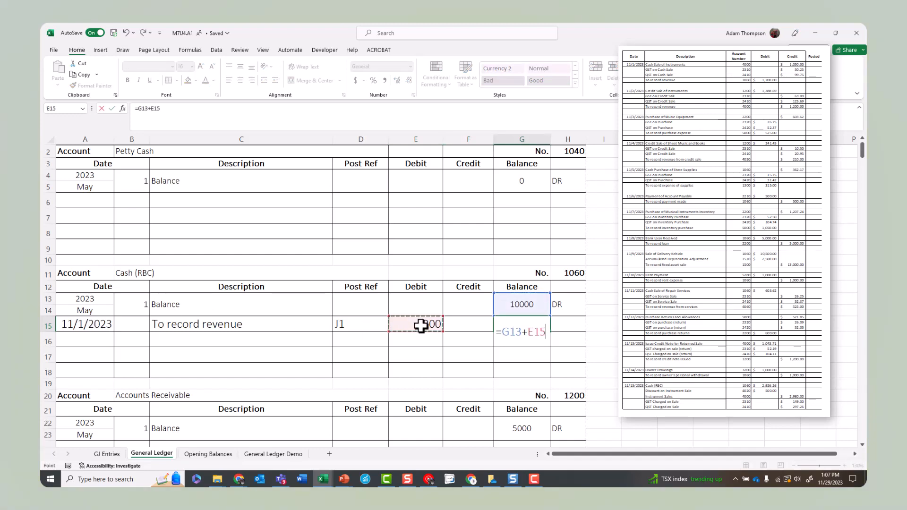
key("Return")
Step: Apply the dollar accounting format to the Cash (RBC) cells E13:G18 and autofit the Debit and Balance columns
left_click_drag(417, 305, 524, 373)
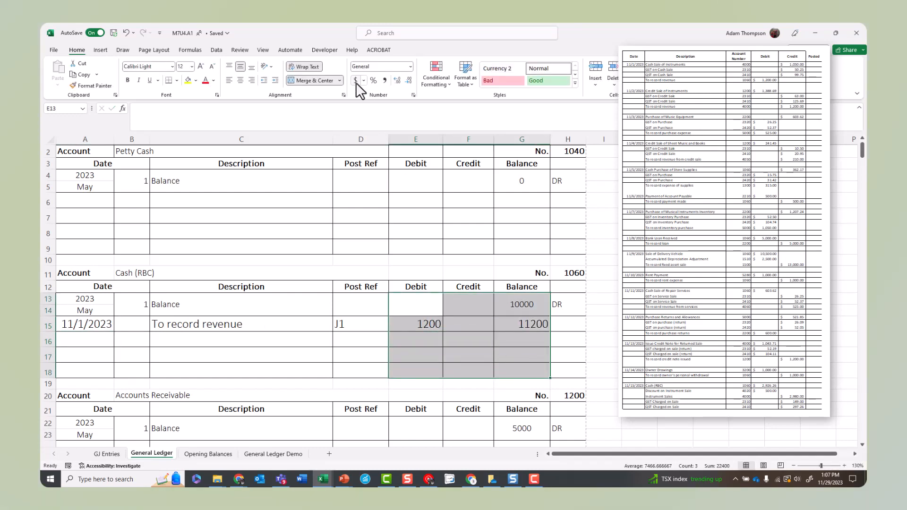
left_click(356, 81)
double_click(444, 138)
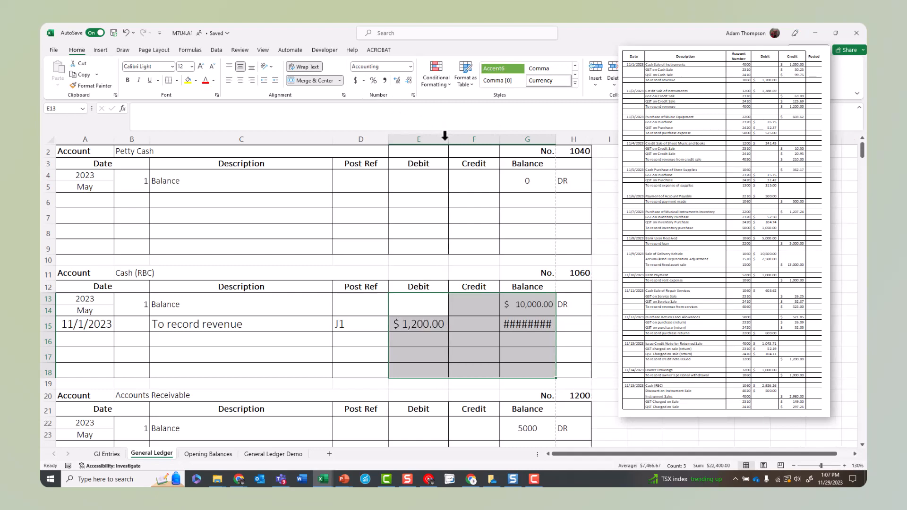
left_click(446, 136)
double_click(555, 140)
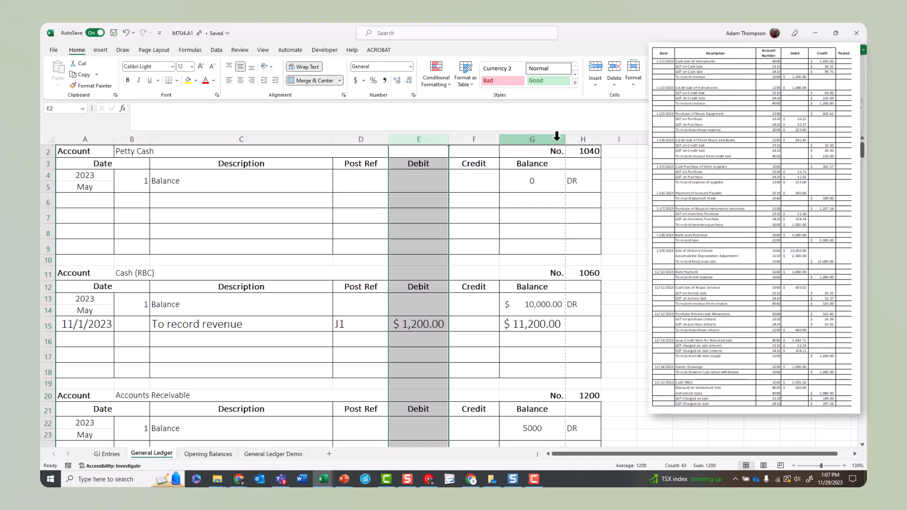
Step: Start the second Cash (RBC) entry in row 16 with date 11/5/2023 and description "Cash purchase (store supplies)"
left_click(89, 338)
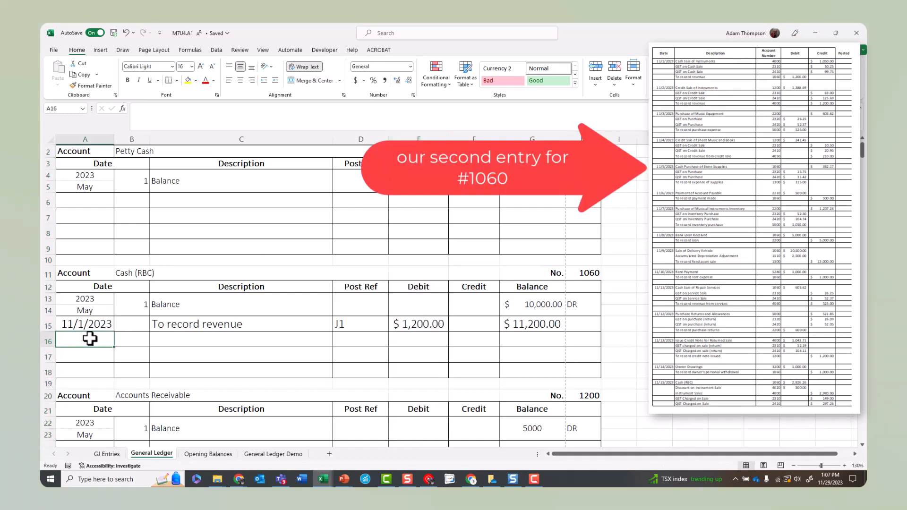
type("11/5/2023")
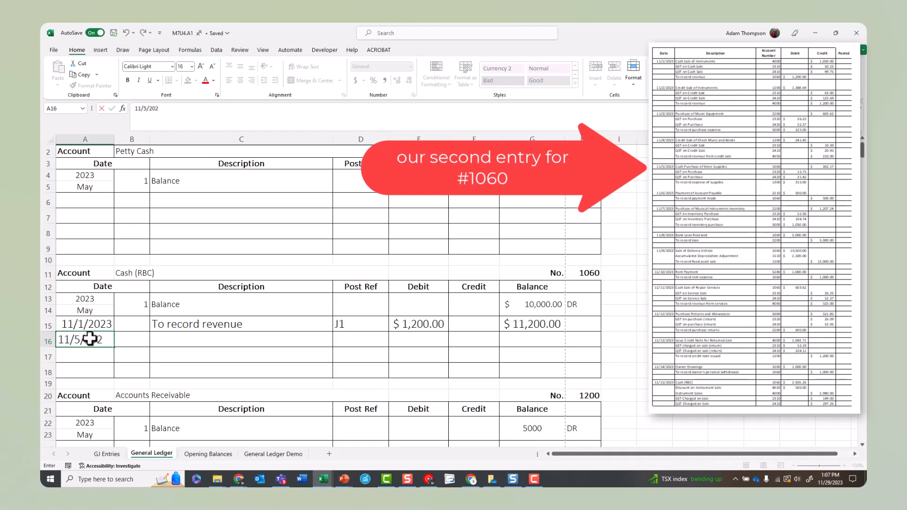
key("Tab")
key("Tab")
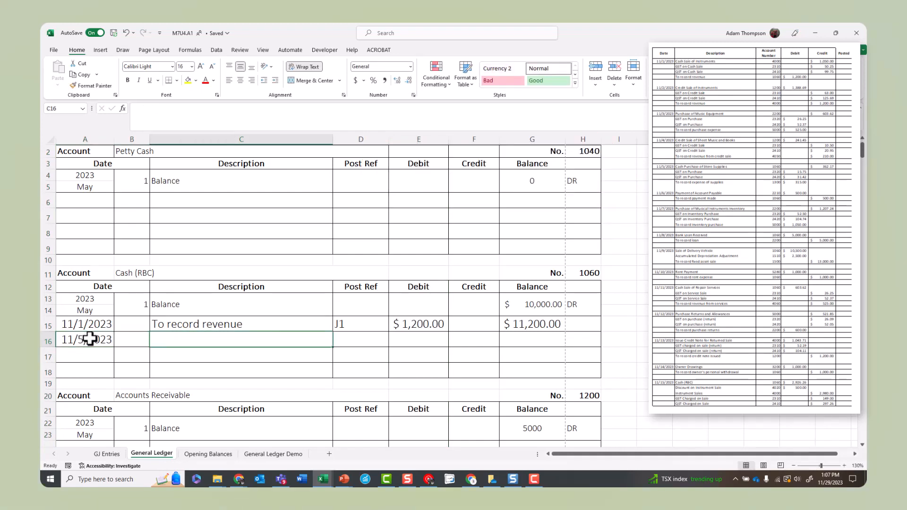
type("Cash purchaS")
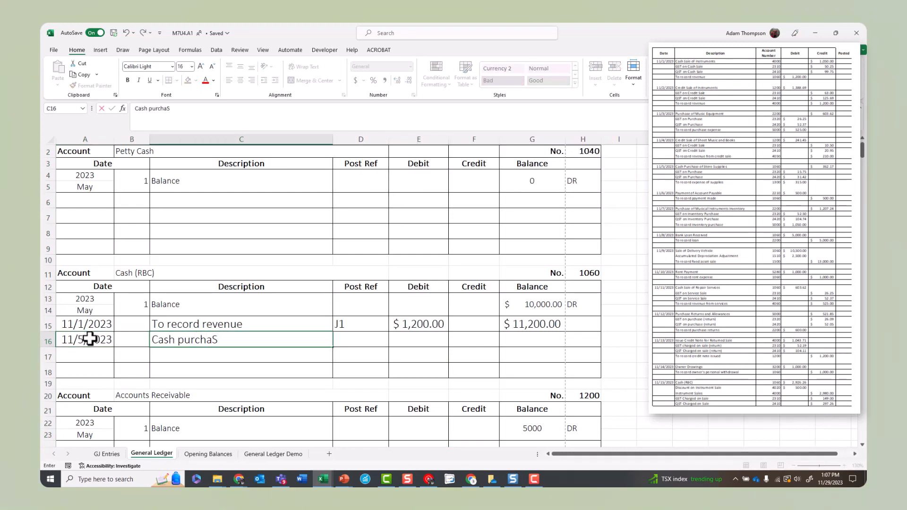
key("BackSpace")
type("se (store supplies)")
key("Tab")
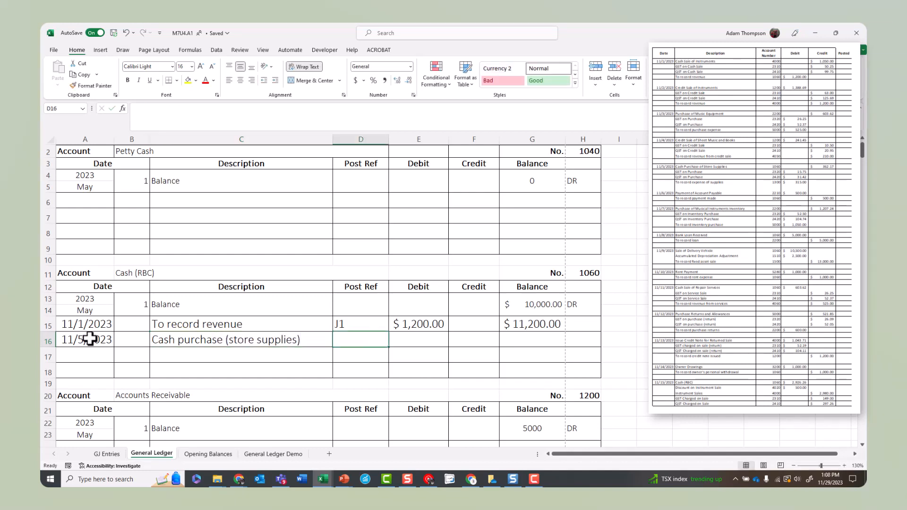
Step: Give the 11/5/2023 entry the post reference J5 and a credit of 362.17
type("J5")
key("Tab")
key("Tab")
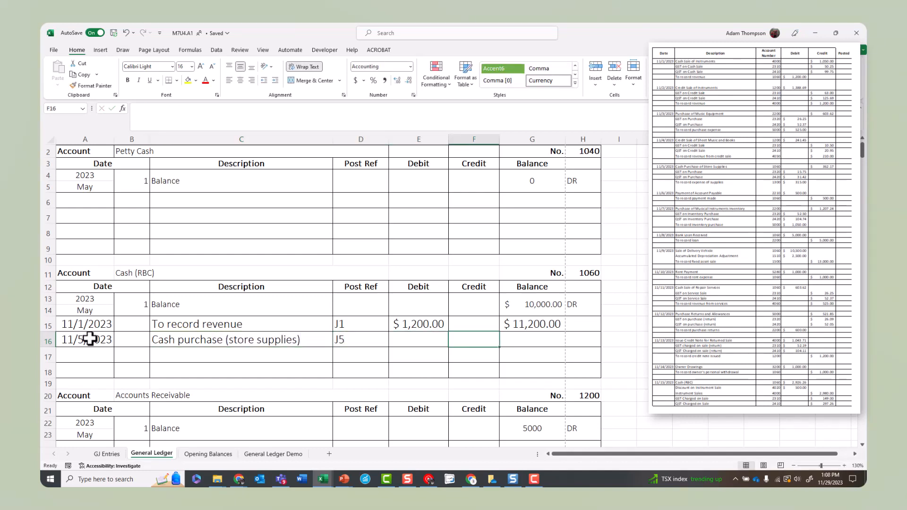
type("362.")
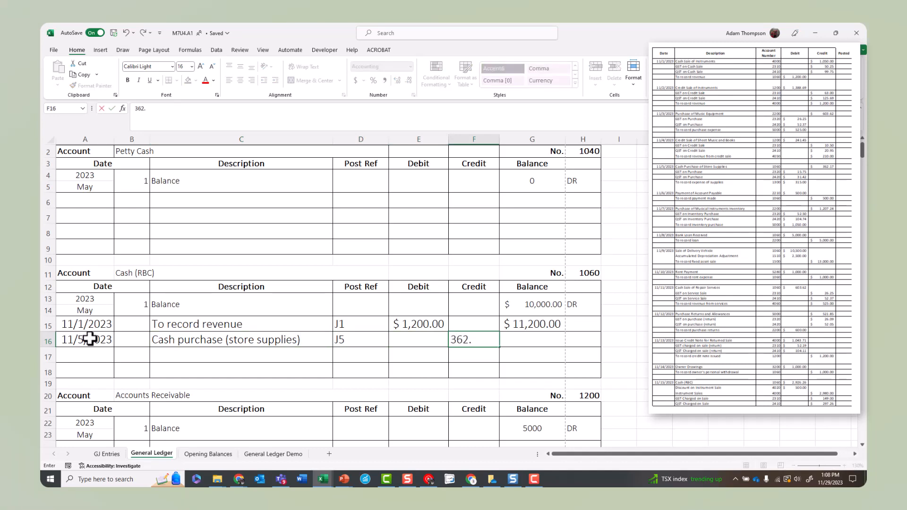
type("17")
key("Tab")
Step: Calculate the balance of the 11/5/2023 entry by subtracting its credit from the preceding balance in G15
type("=")
key("Up")
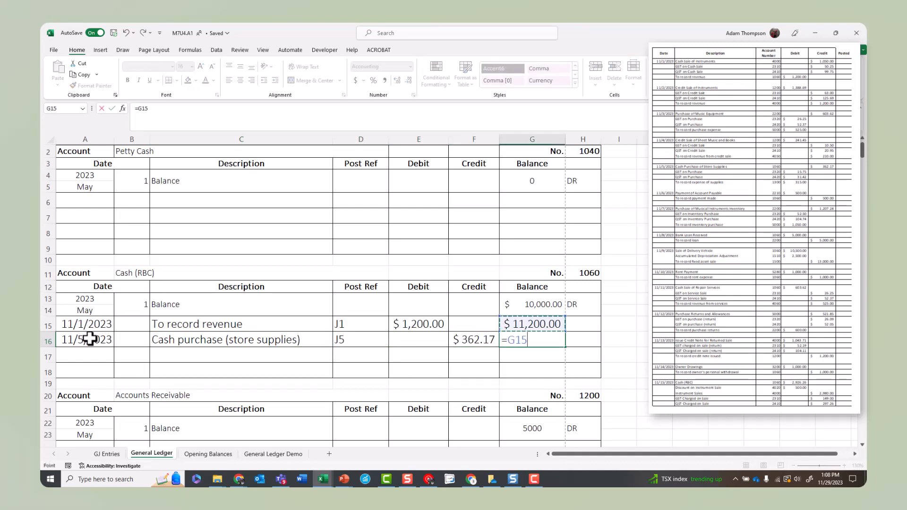
type("-")
key("Left")
key("Return")
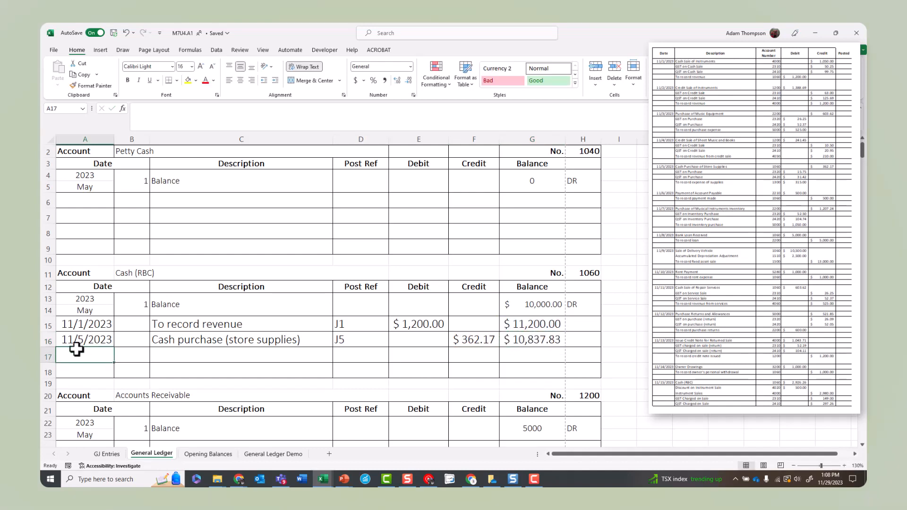
Step: Start the third Cash (RBC) entry in row 17 with date 11/6/2023 and description "To record payment made"
type("11/6/2023")
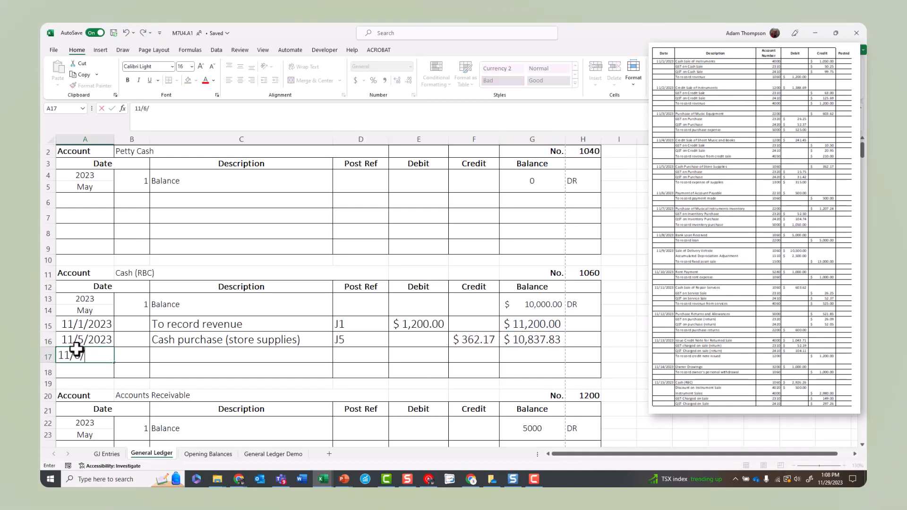
key("Tab")
key("Tab")
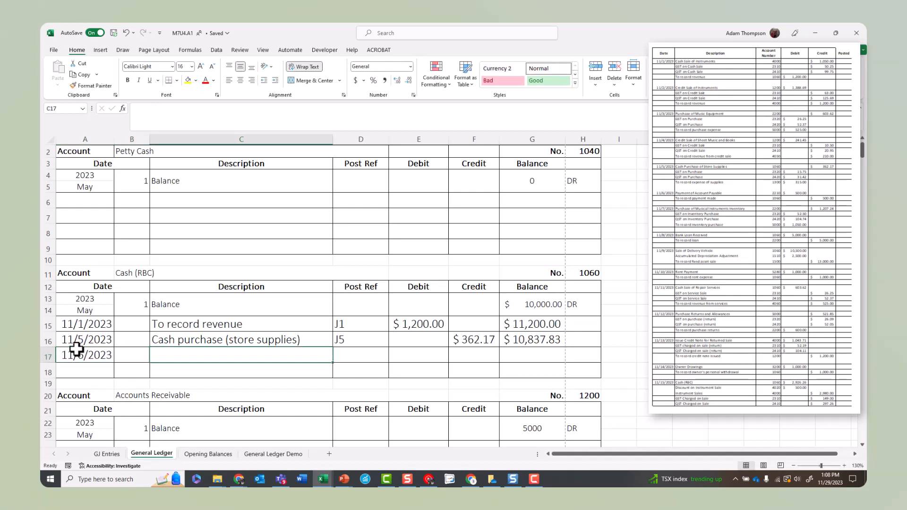
type("To record ")
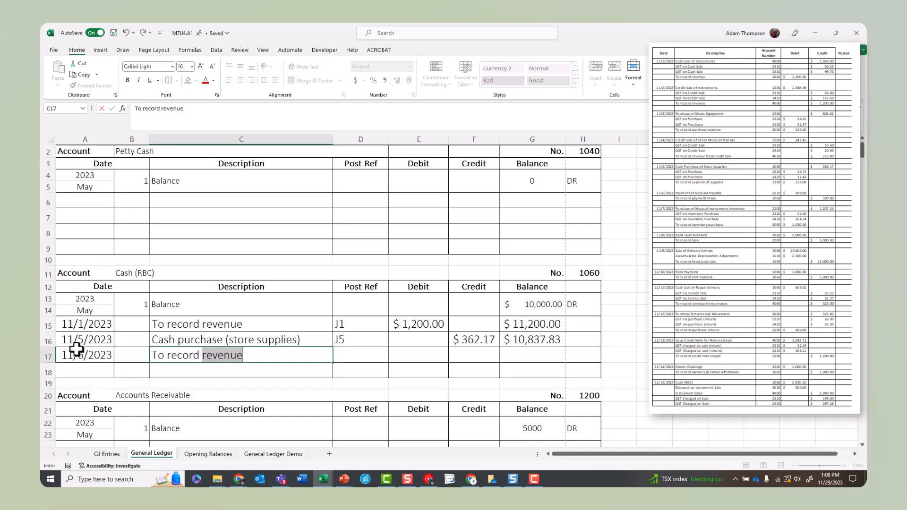
type("payment made")
key("Tab")
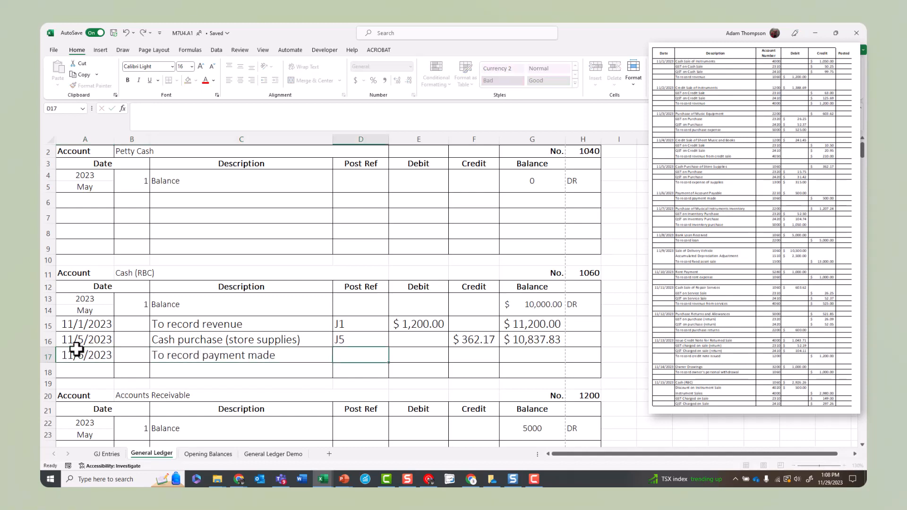
Step: Give the 11/6/2023 Cash (RBC) entry the post reference J6 and a credit of 500
type("J6")
key("Tab")
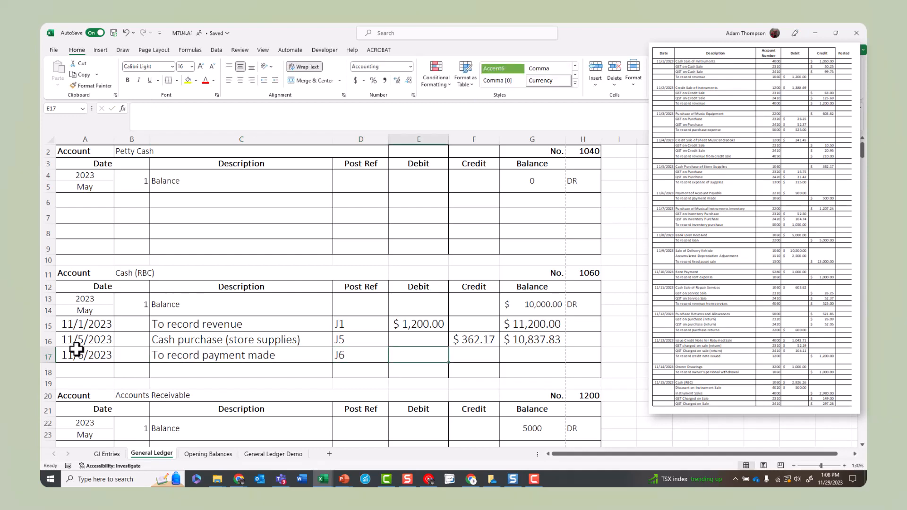
key("Tab")
type("500")
key("Tab")
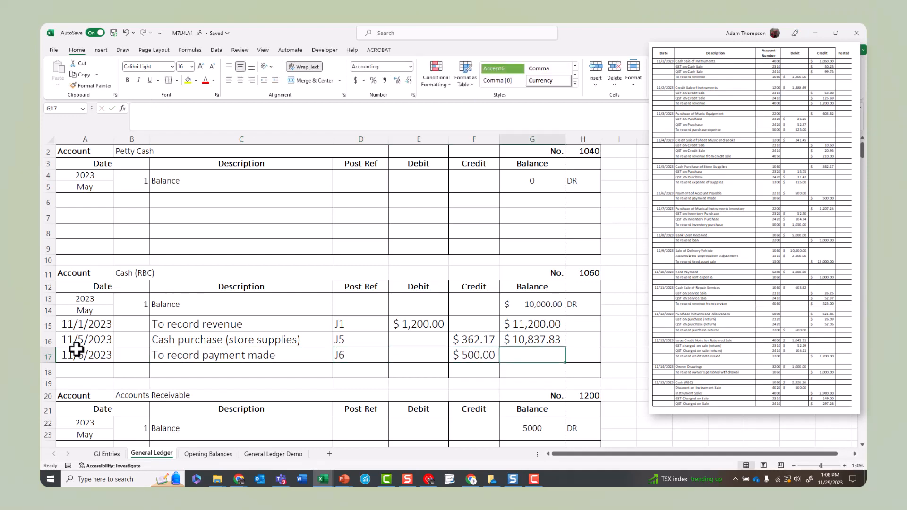
Step: Calculate the balance of the 11/6/2023 entry in G17 by subtracting its credit from the balance in G16
type("=")
key("Up")
type("-")
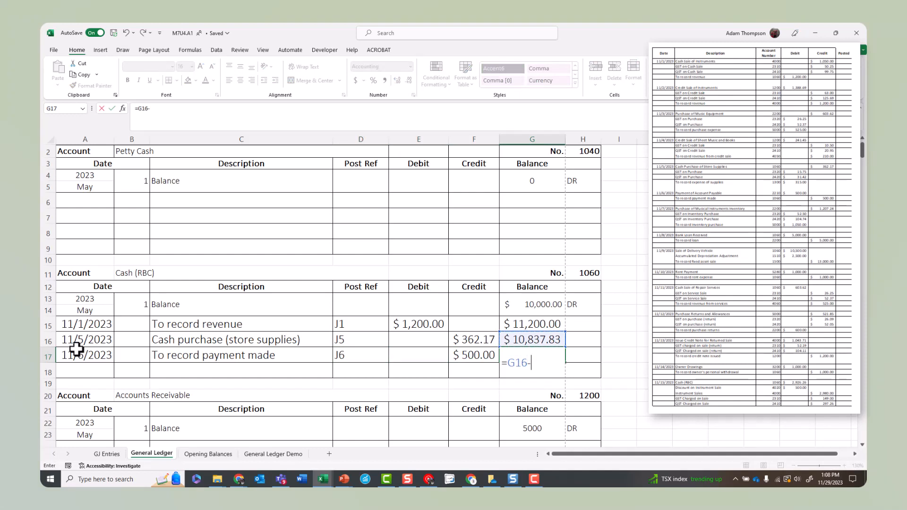
key("Left")
key("Return")
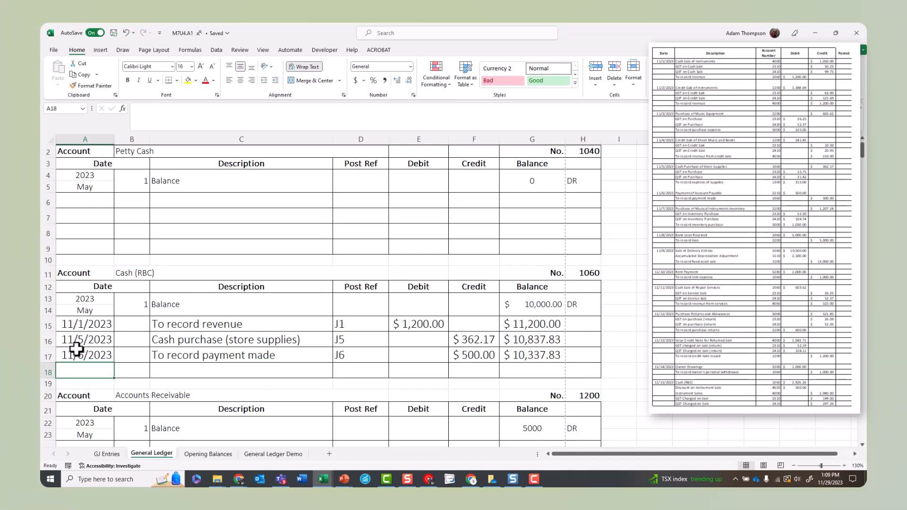
Step: Start the fourth Cash (RBC) entry in row 18 with date 11/8/2023 and description "Bank Loan received"
type("11/8/")
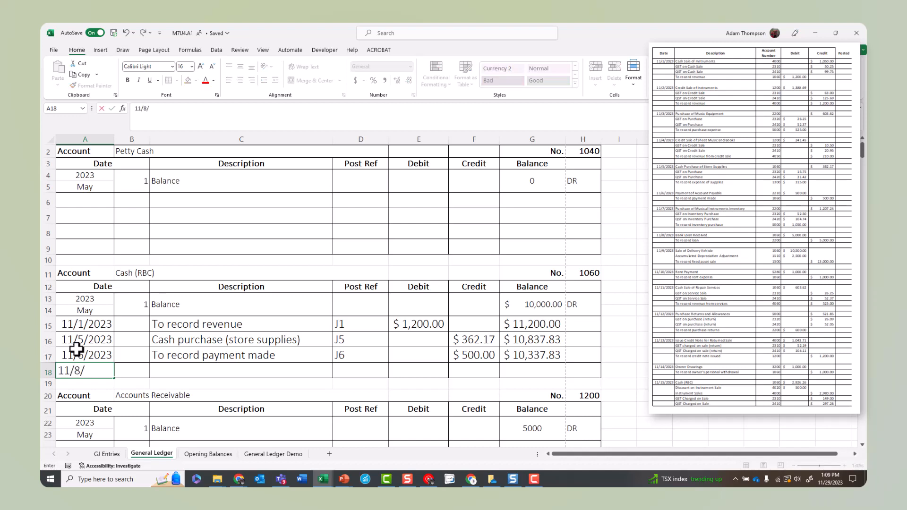
type("2023")
key("Tab")
key("Tab")
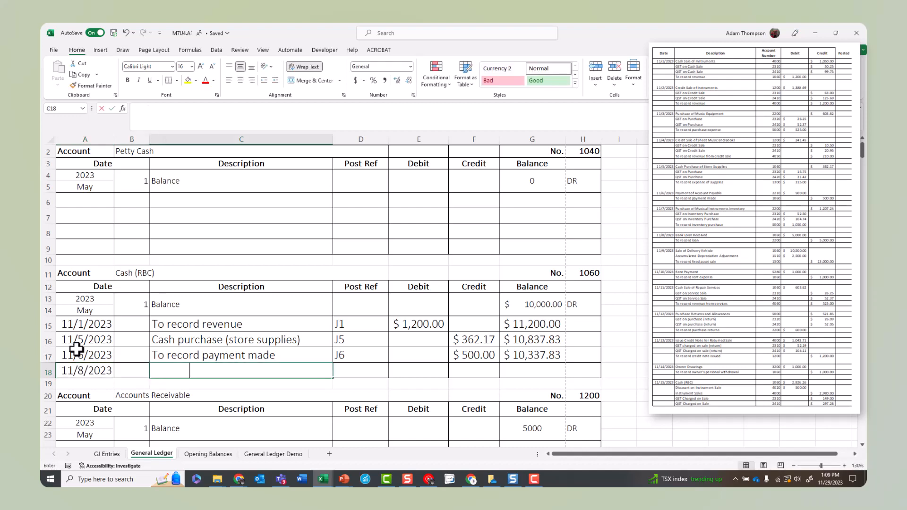
type("Bank Loan received")
Step: Give the 11/8/2023 entry the post reference J8 and a debit of 5000
key("Tab")
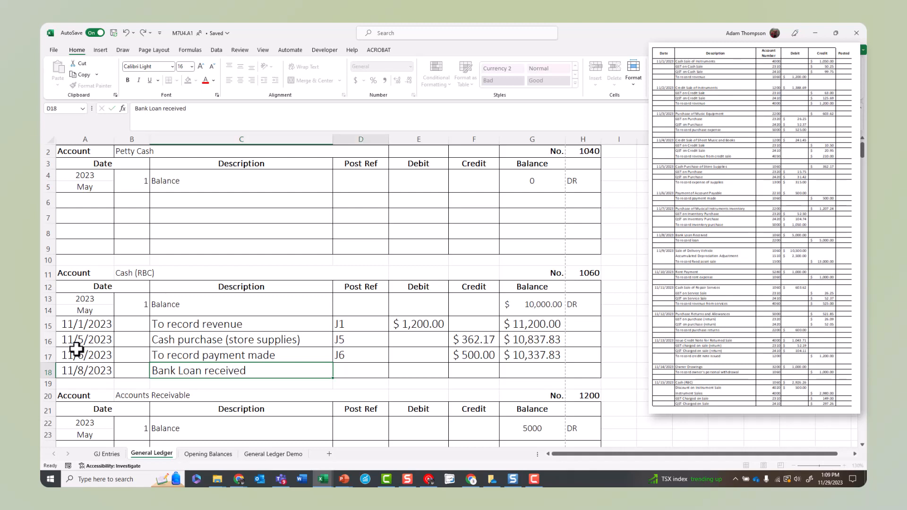
type("J8")
key("Tab")
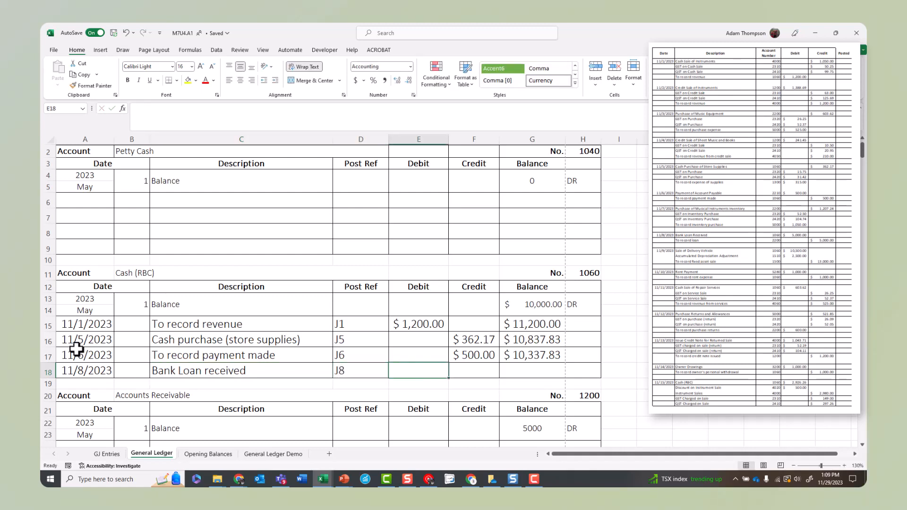
type("5000")
Step: Calculate the balance of the 11/8/2023 entry in G18 by adding its debit to the balance in G17
key("Tab")
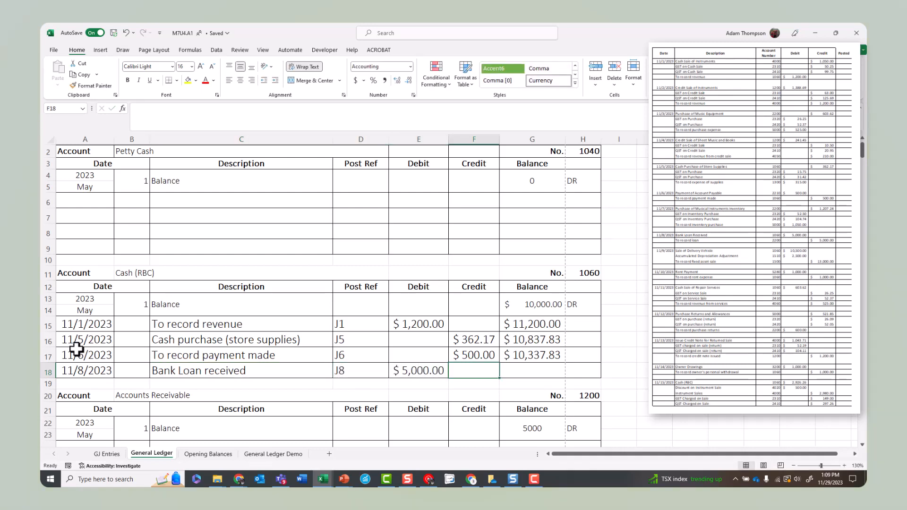
key("Tab")
type("=")
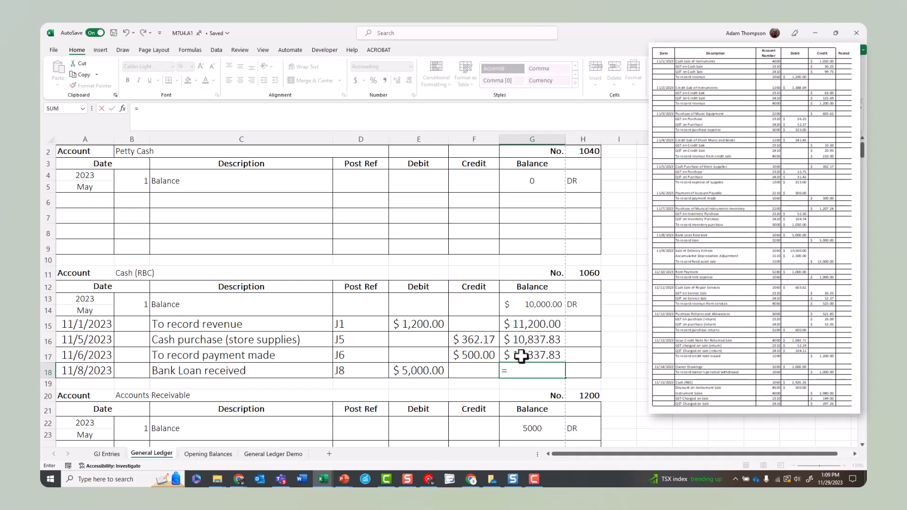
left_click(534, 355)
type("+")
left_click(435, 372)
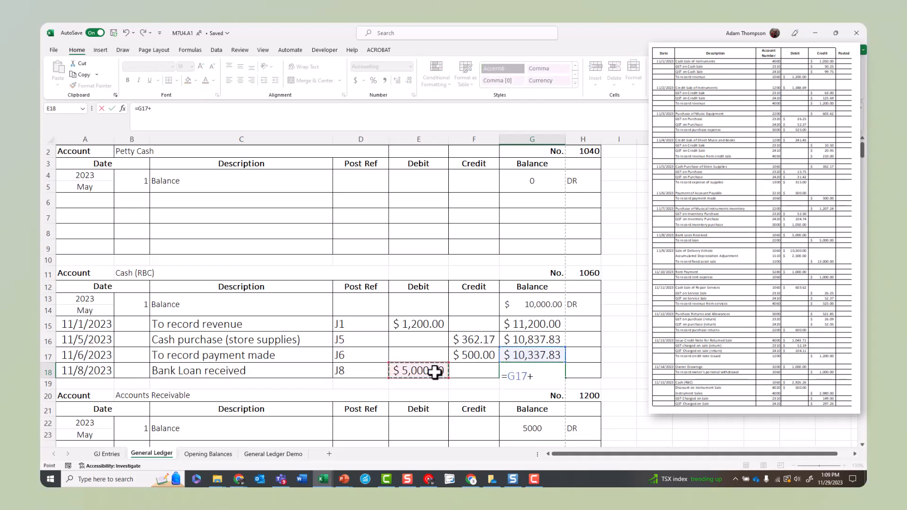
key("Return")
Step: Insert three blank rows above the 11/5/2023 entry in the Cash (RBC) account
scroll(390, 372, "down", 2)
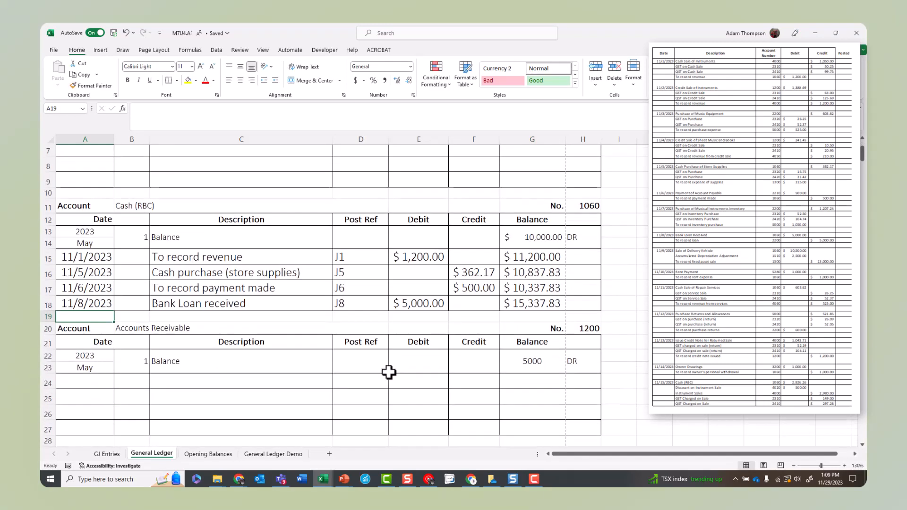
left_click_drag(50, 273, 49, 300)
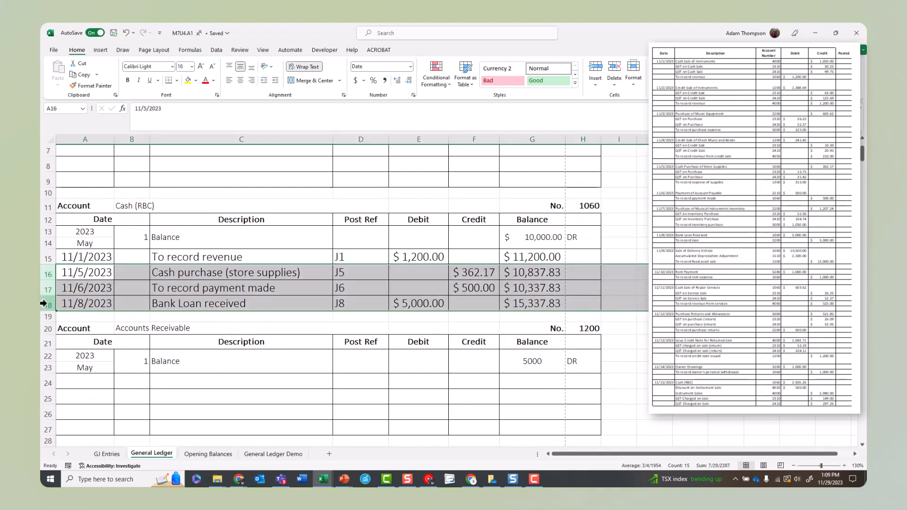
right_click(50, 307)
left_click(81, 210)
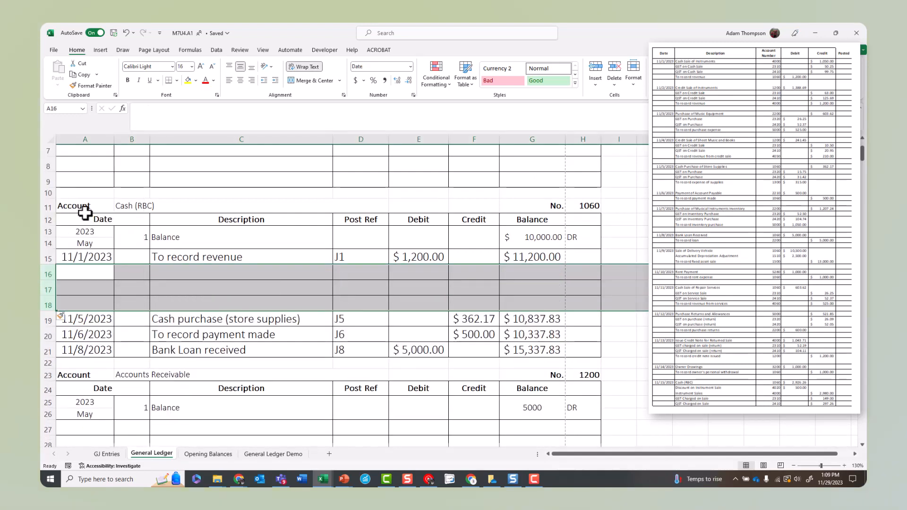
Step: Move the three blank rows below the 11/8/2023 entry by cutting them and inserting them above row 22
right_click(48, 273)
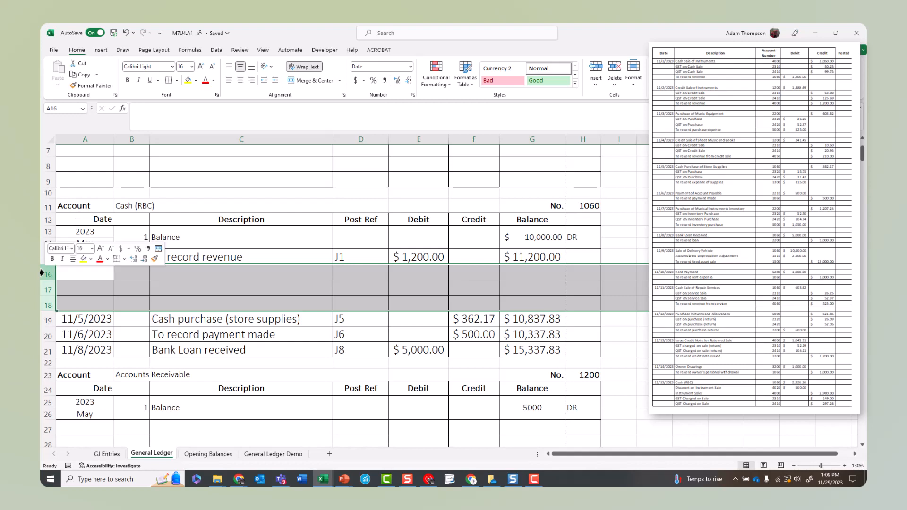
left_click(67, 293)
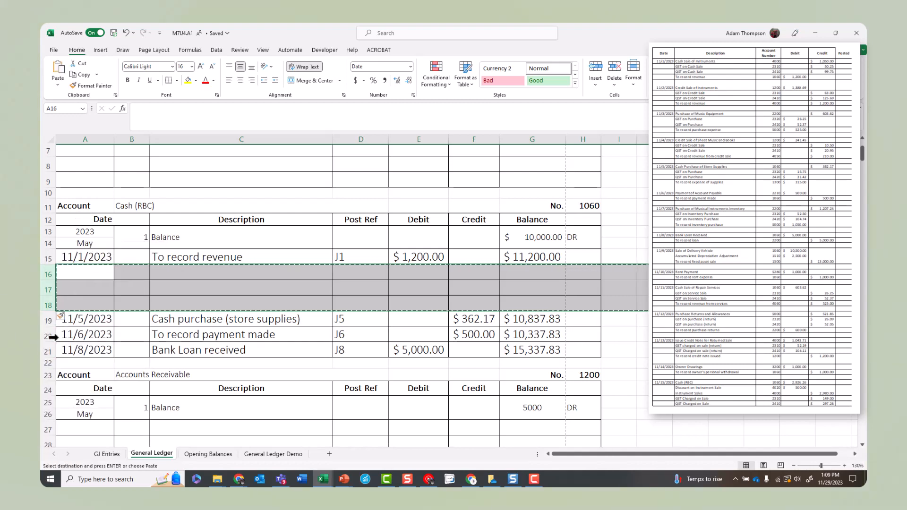
left_click(49, 362)
right_click(49, 362)
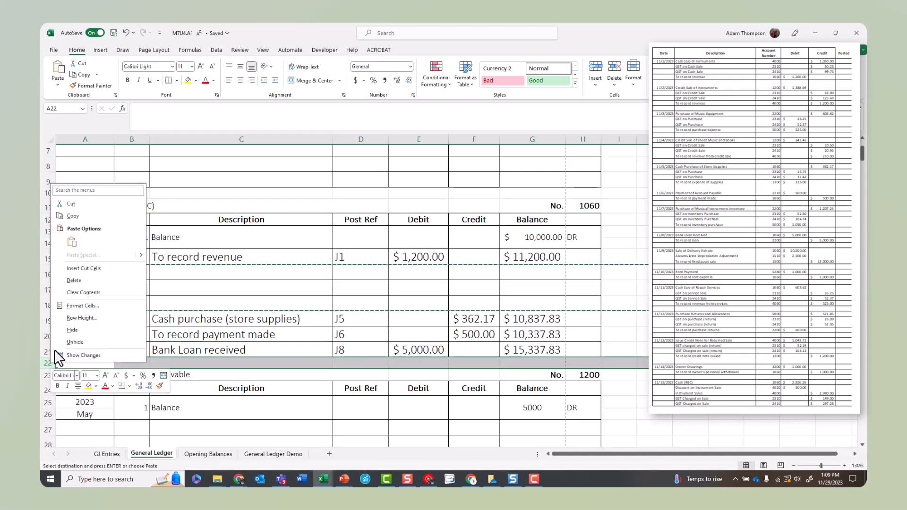
left_click(61, 273)
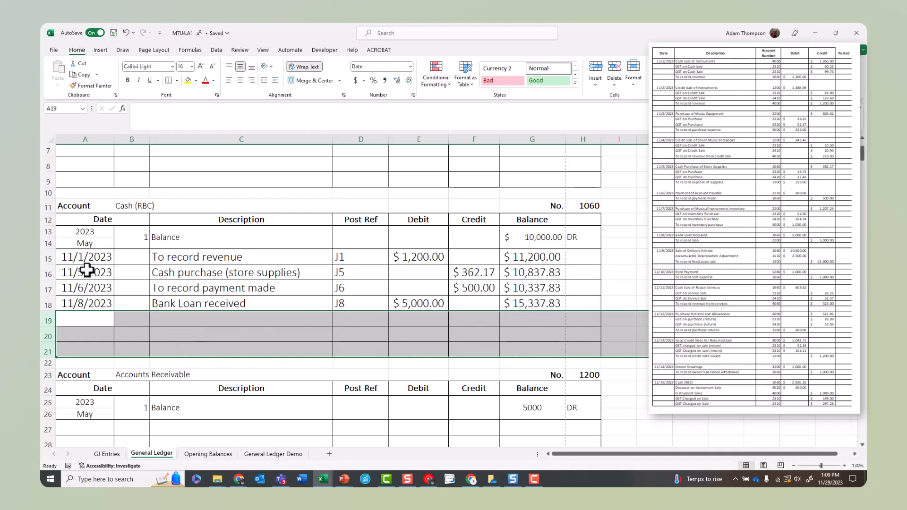
Step: Start the fifth Cash (RBC) entry in row 19 with date 11/9/2023 and description "Sale of Delivery Vehicle"
left_click(94, 320)
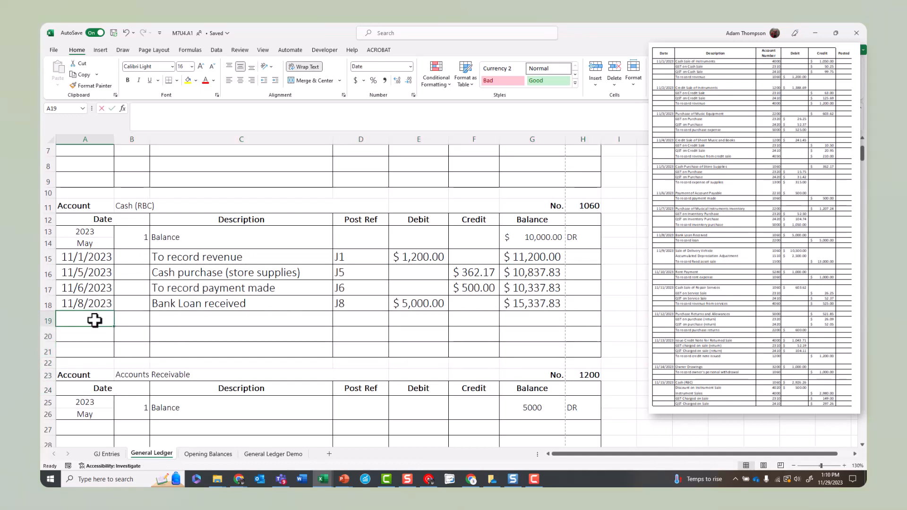
type("11/9/2023")
key("Tab")
key("Tab")
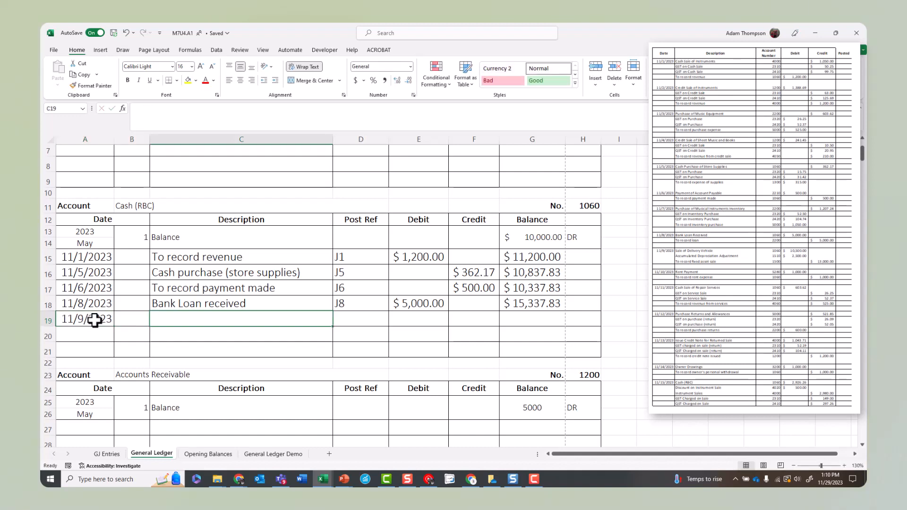
type("Sale o")
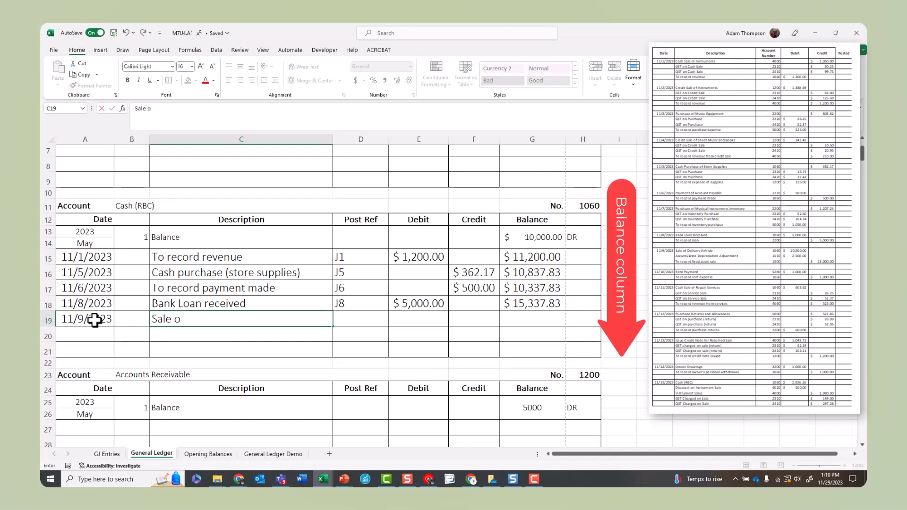
type("f Delivery Vehicle")
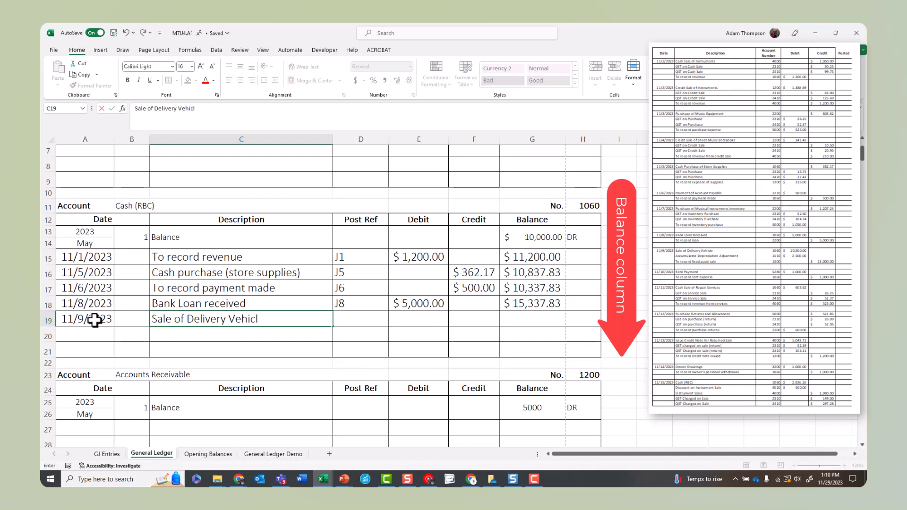
key("Tab")
Step: Give the 11/9/2023 entry the post reference J9 and a debit of 10500
type("J9")
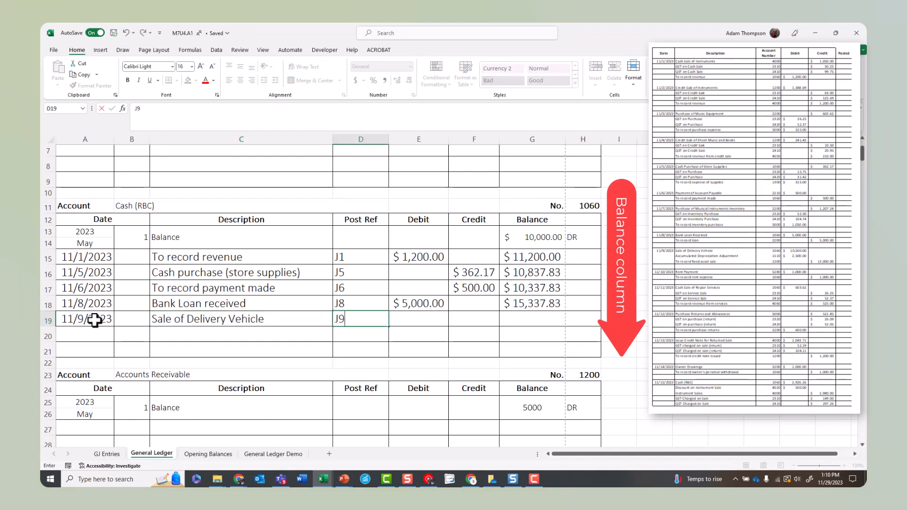
key("Tab")
type("105000")
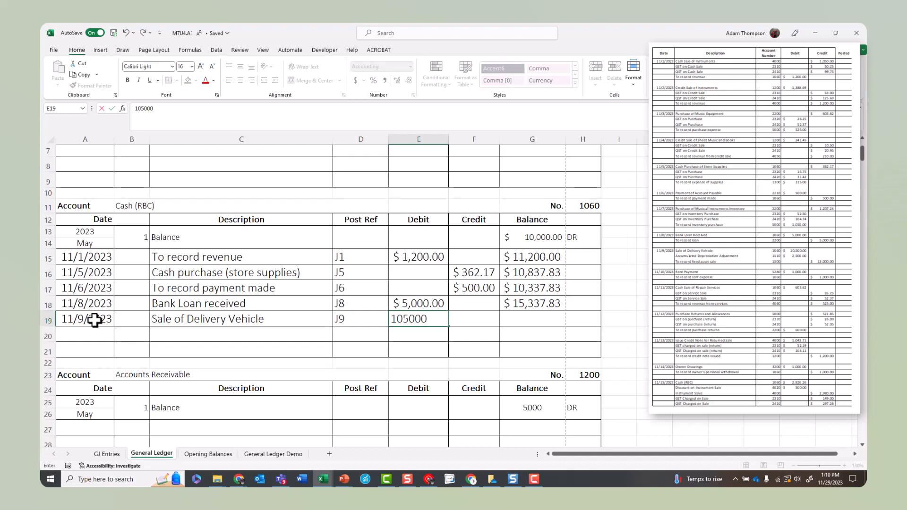
key("BackSpace")
key("Tab")
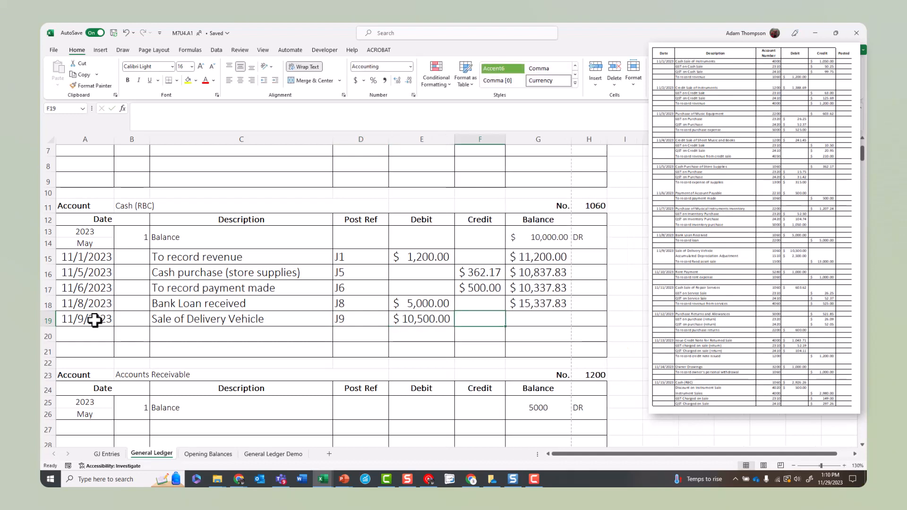
Step: Calculate the balance of the 11/9/2023 entry in G19 by adding its debit to the balance in G18
key("Tab")
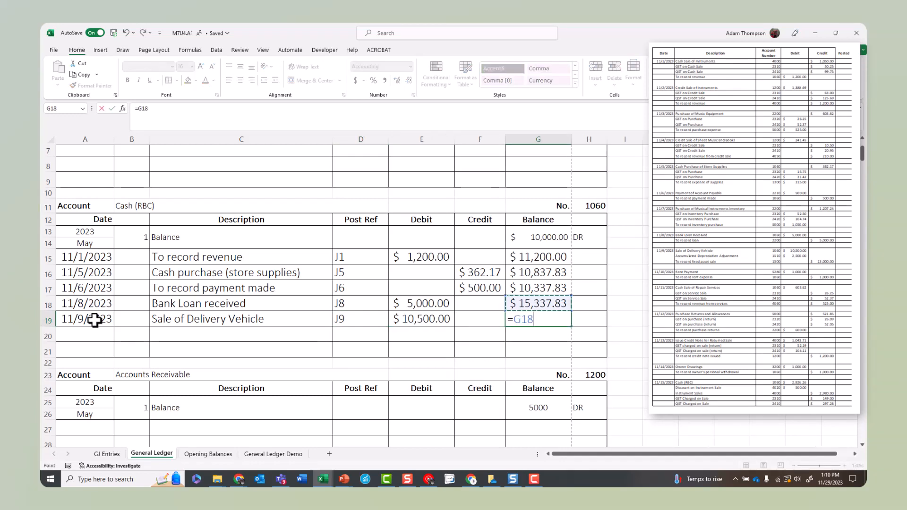
type("+")
key("Left")
key("Left")
key("Return")
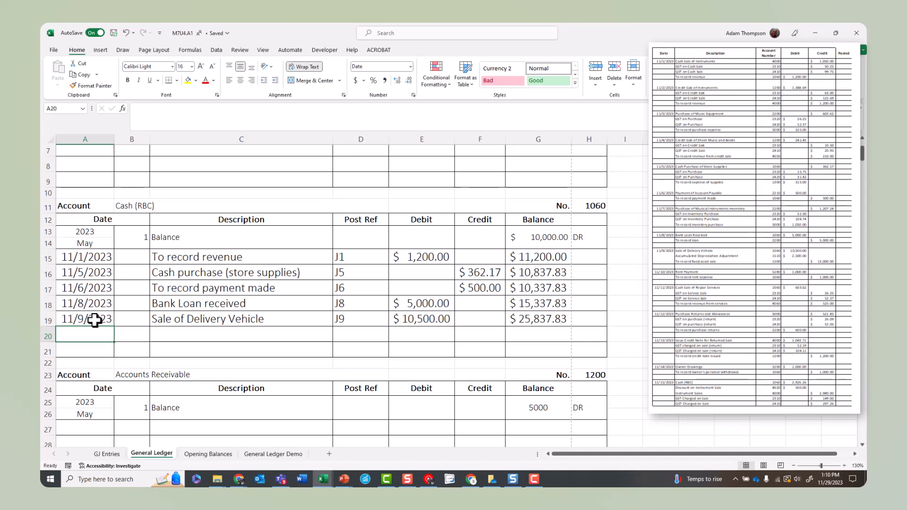
Step: Start the sixth Cash (RBC) entry in row 20 with date 11/10/2023 and description "Record rent"
type("11/10/2023")
key("Tab")
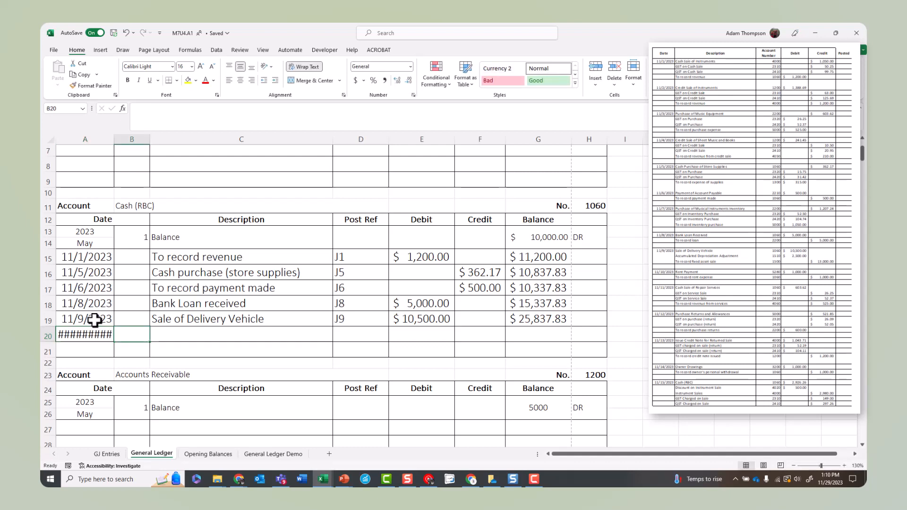
key("Tab")
type("Record rent")
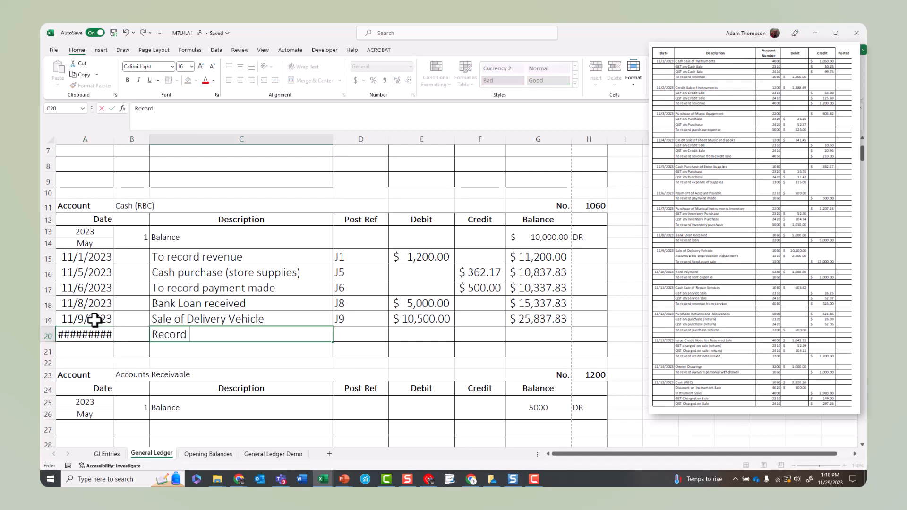
key("Tab")
Step: Give the 11/10/2023 entry the post reference J10 and a credit of 1000, and autofit the Credit column's width
type("J10")
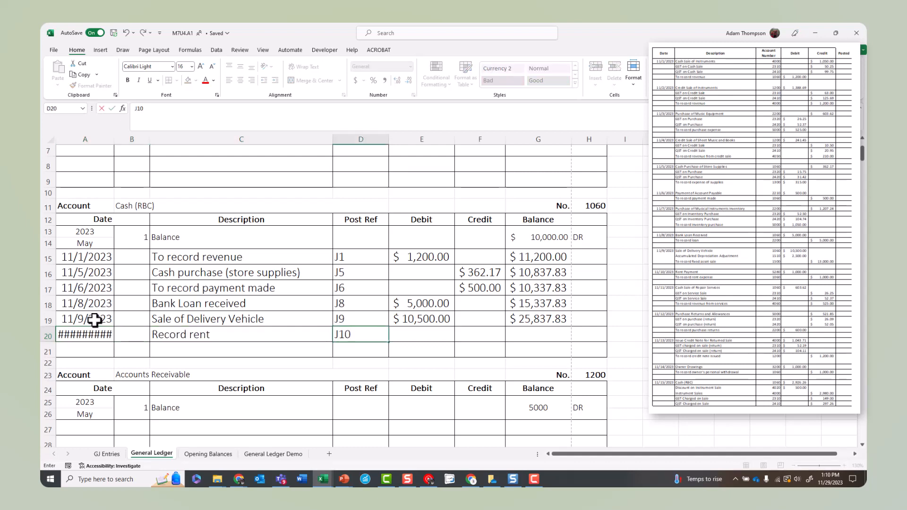
key("Tab")
key("Tab")
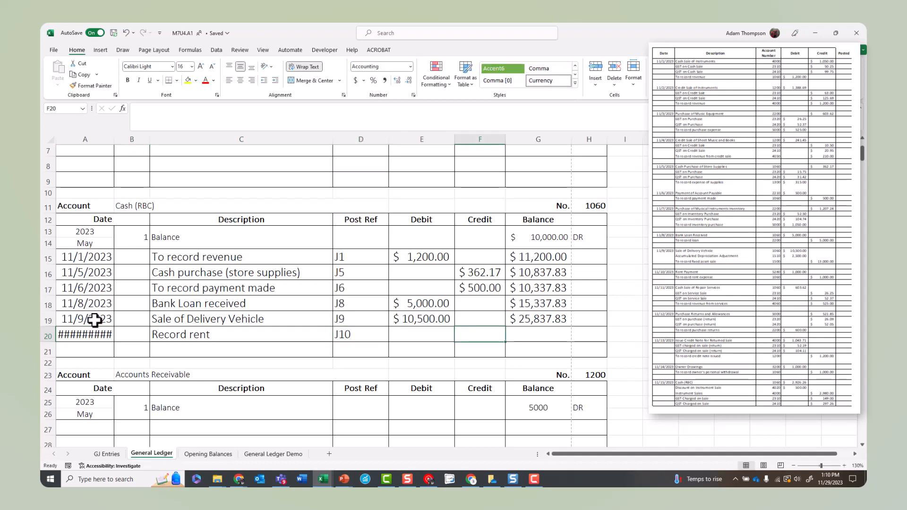
type("4")
key("BackSpace")
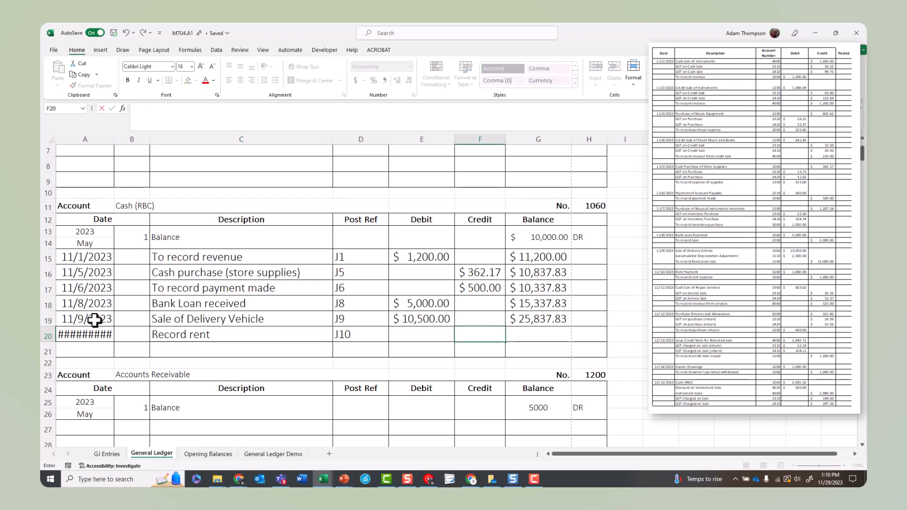
type("1000")
key("Tab")
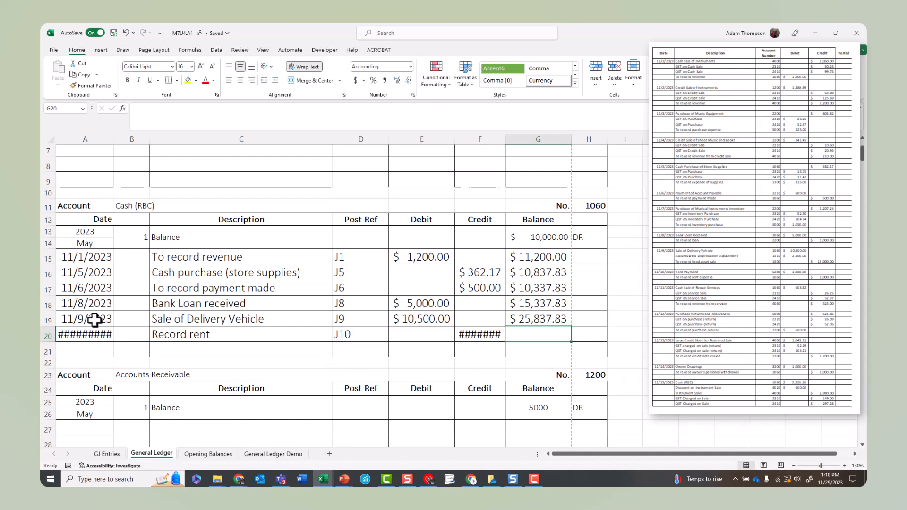
double_click(505, 137)
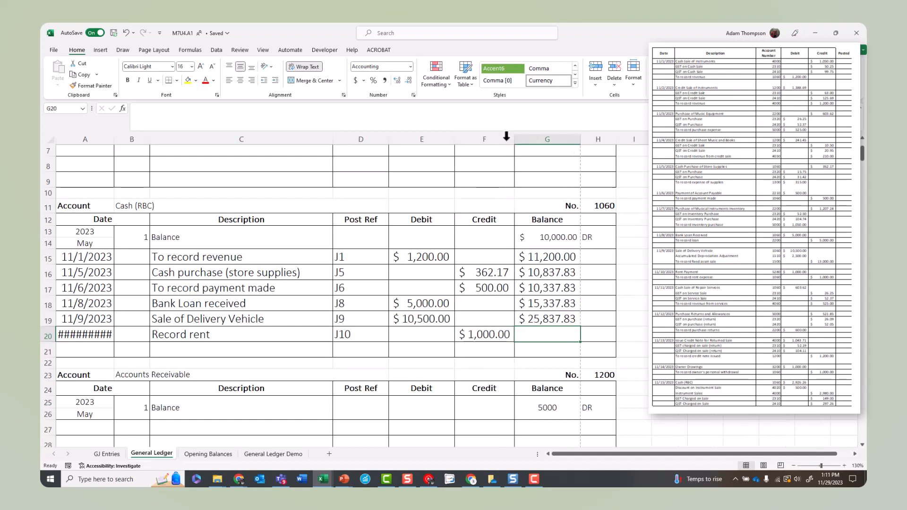
Step: Calculate the 11/10/2023 balance in G20 by subtracting its credit from the balance in G19, and autofit the Date column's width
type("=")
left_click(532, 319)
type("-")
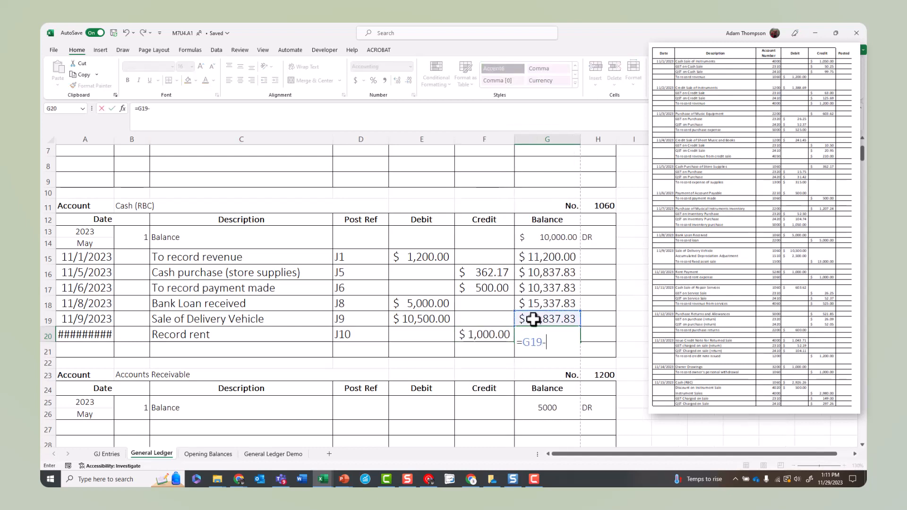
left_click(502, 334)
key("Return")
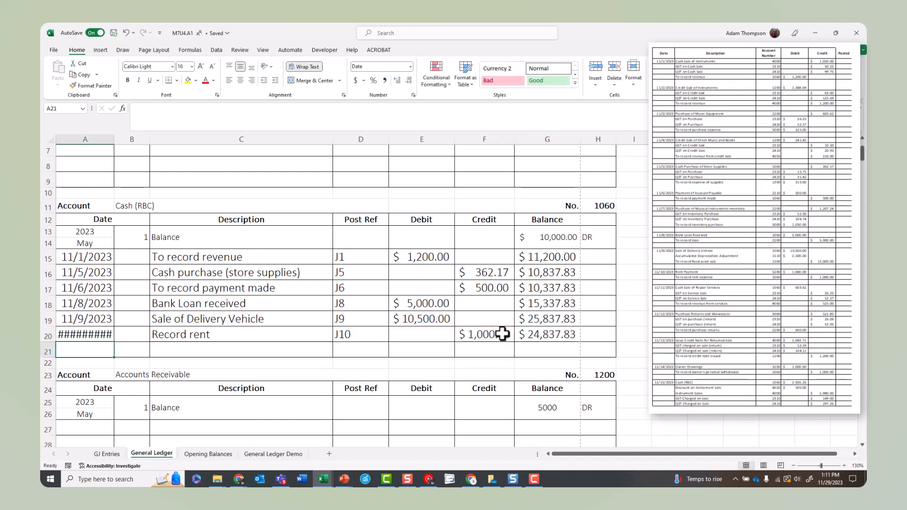
double_click(114, 139)
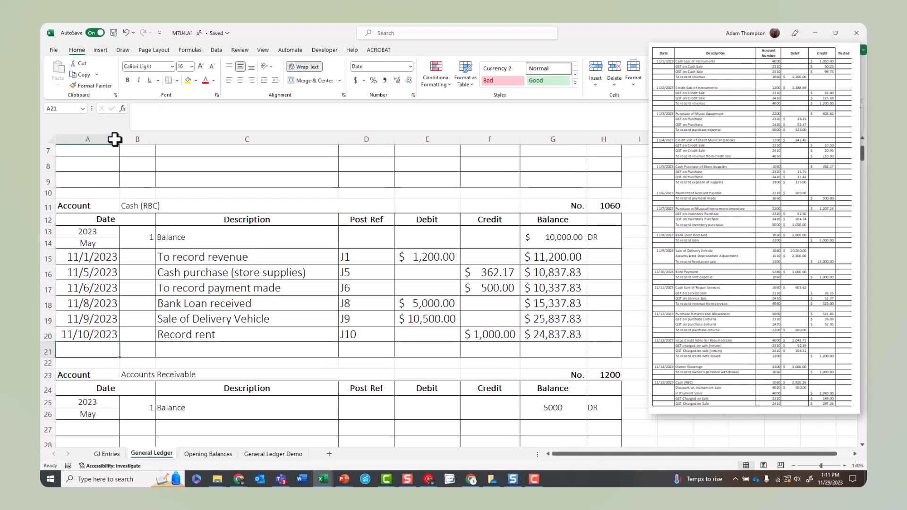
Step: Insert five blank rows at row 21, above the Accounts Receivable account, to extend the Cash (RBC) account
scroll(115, 138, "down", 2)
scroll(91, 177, "down", 1)
left_click_drag(46, 249, 50, 303)
right_click(50, 303)
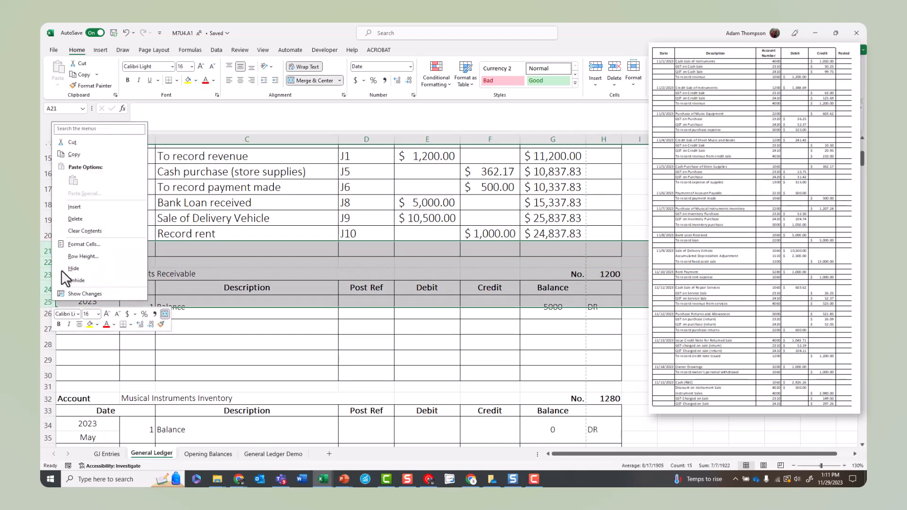
left_click(82, 210)
Step: Start the next Cash (RBC) entry in row 21 with date 11/11/2023 and description "Cash sale of repair service"
left_click(102, 251)
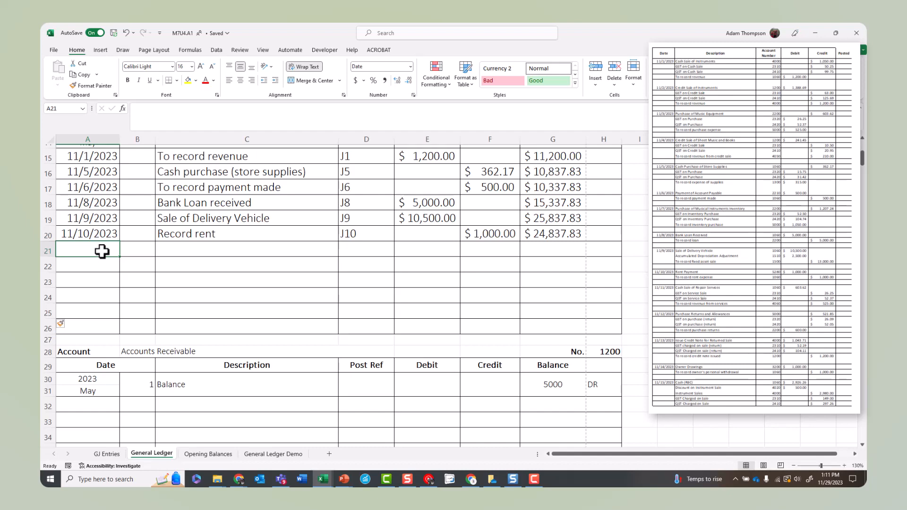
type("11/11/2023")
key("Tab")
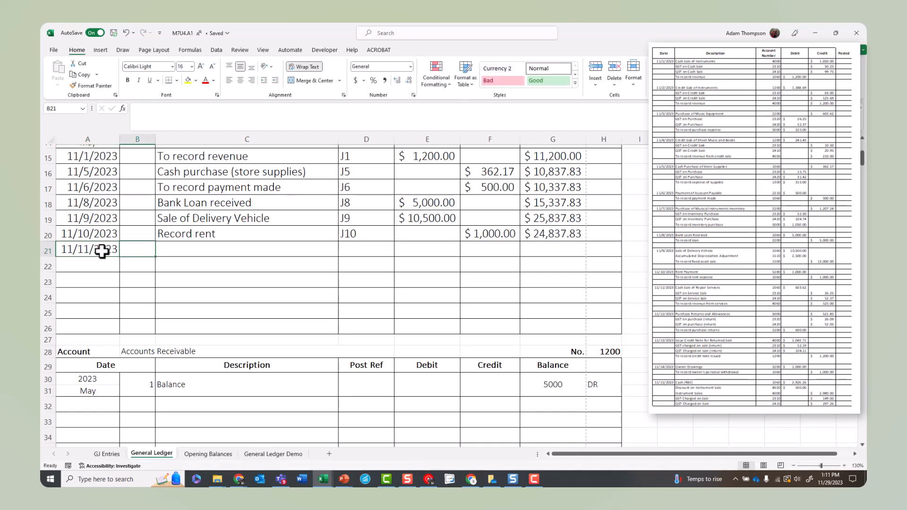
key("Tab")
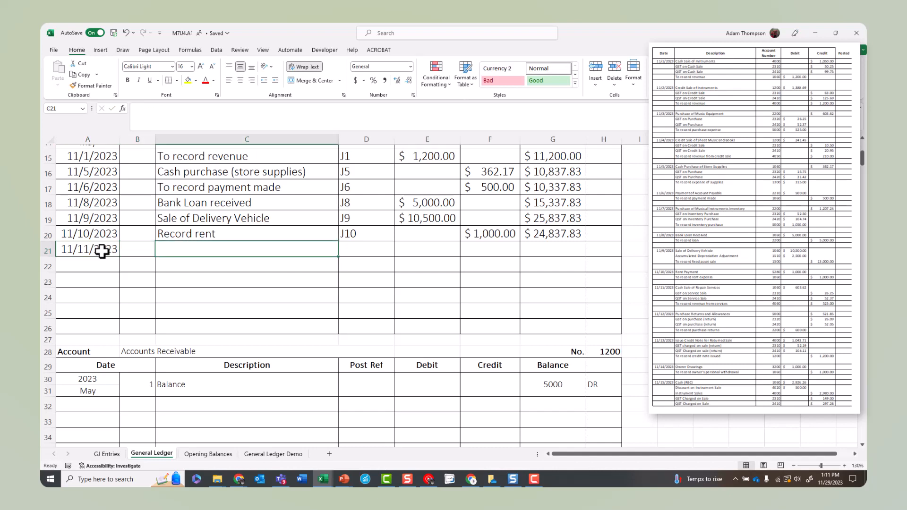
type("Cash sale o")
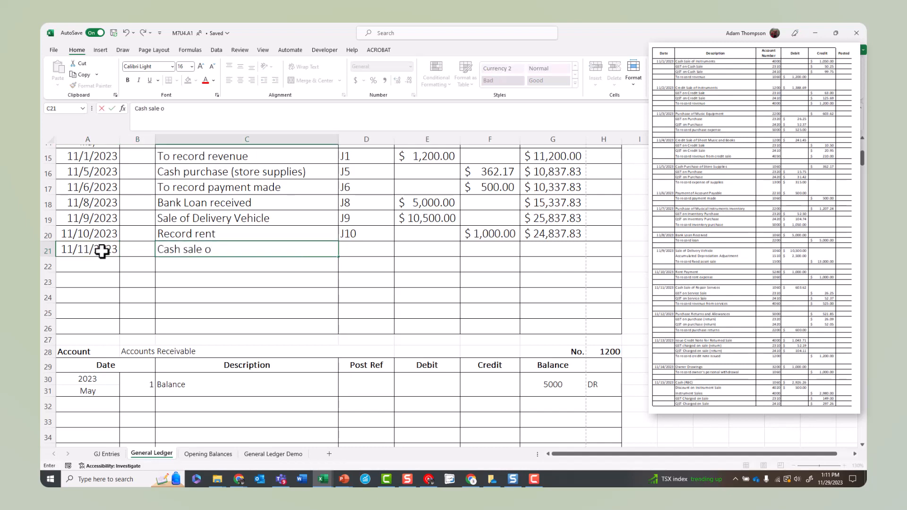
type("f repair servic")
type("e")
key("BackSpace")
key("BackSpace")
key("BackSpace")
key("BackSpace")
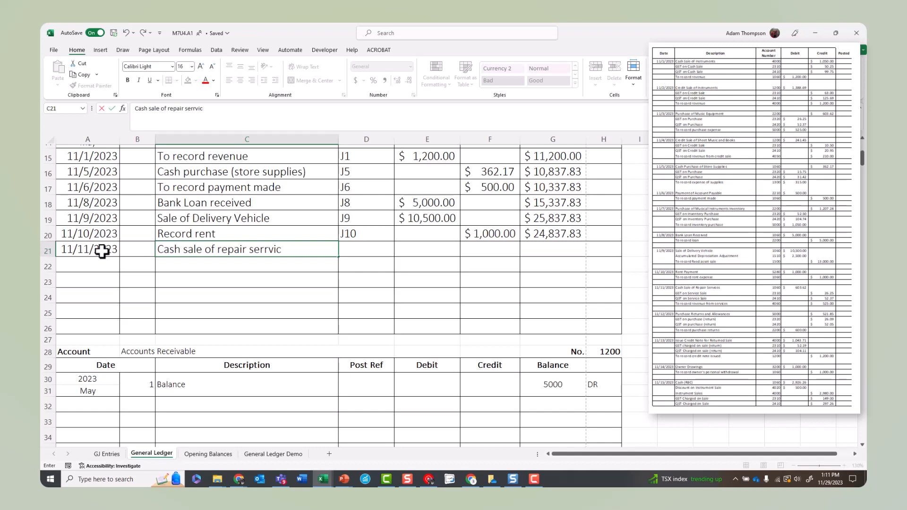
type("r")
type("vice")
key("Tab")
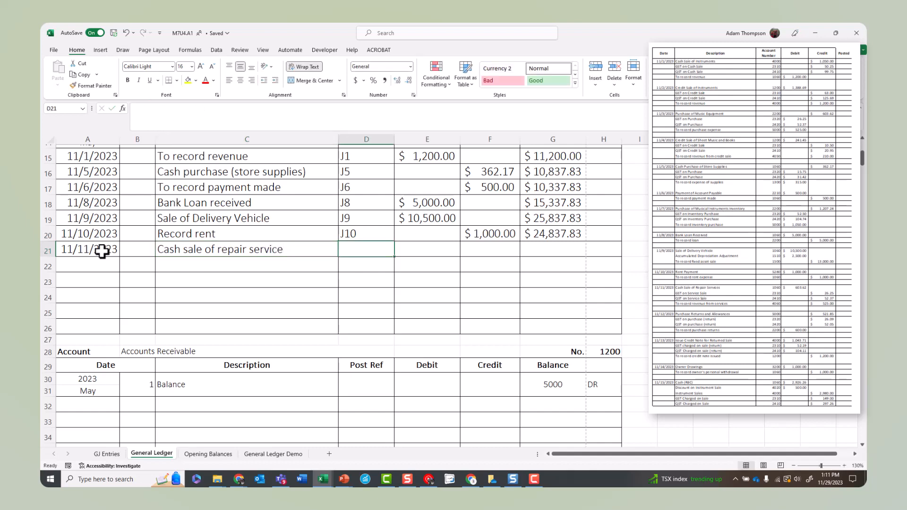
Step: Give the 11/11/2023 entry the post reference J11 and a debit of 603.62
type("J11")
key("Tab")
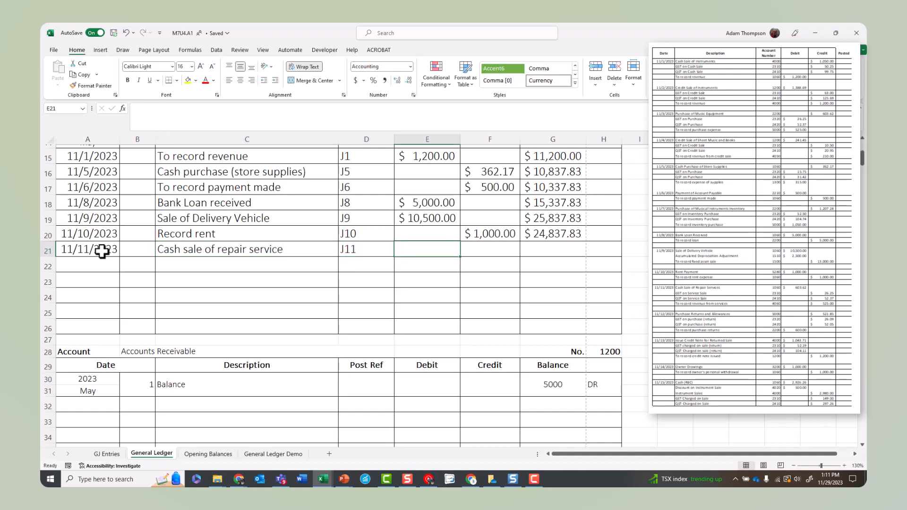
type("603.")
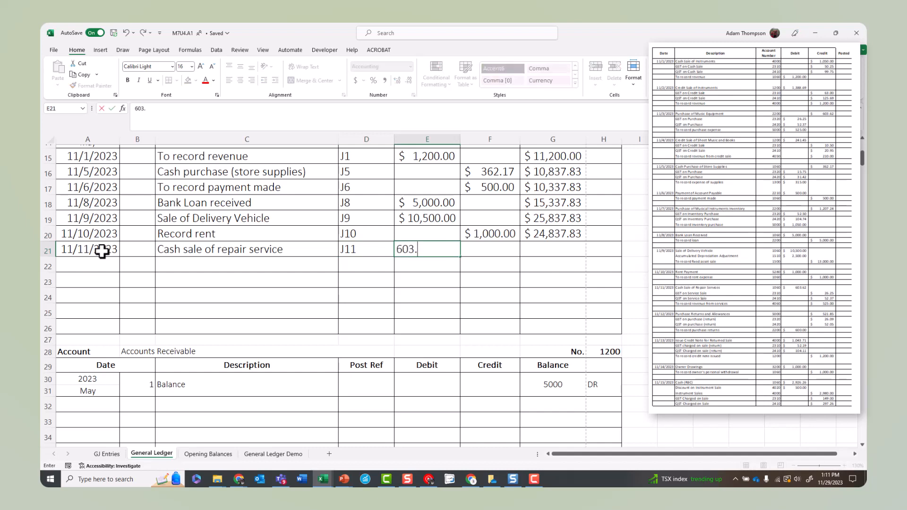
type("62")
key("Tab")
key("Tab")
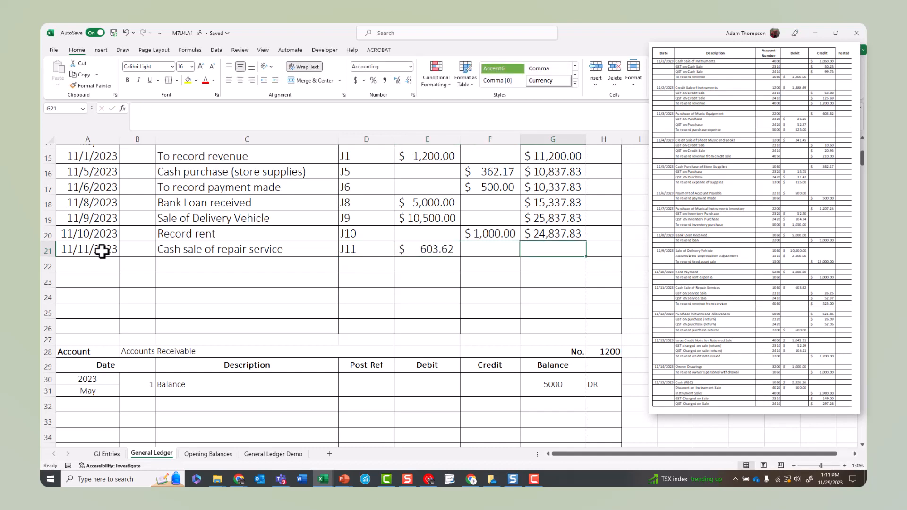
Step: Calculate the balance of the 11/11/2023 entry in G21 by adding its debit to the balance in G20
type("=")
left_click(552, 230)
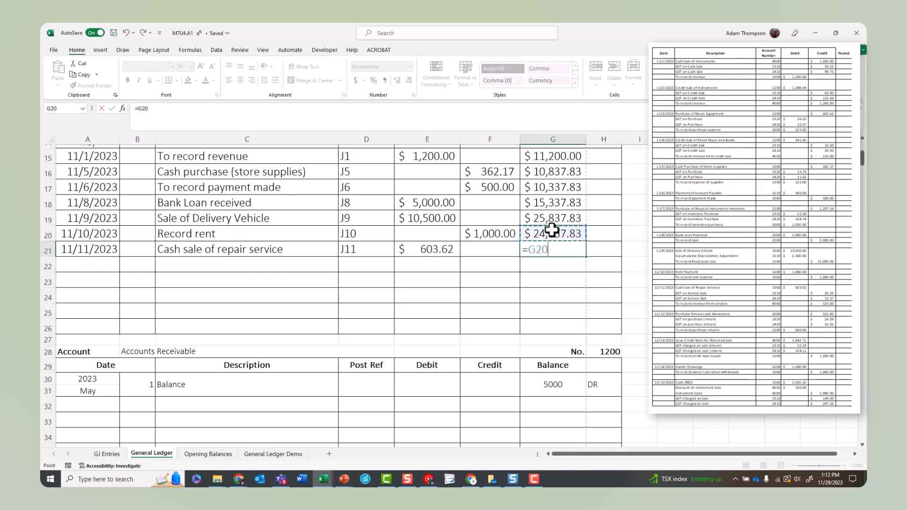
type("+")
left_click(401, 247)
key("Return")
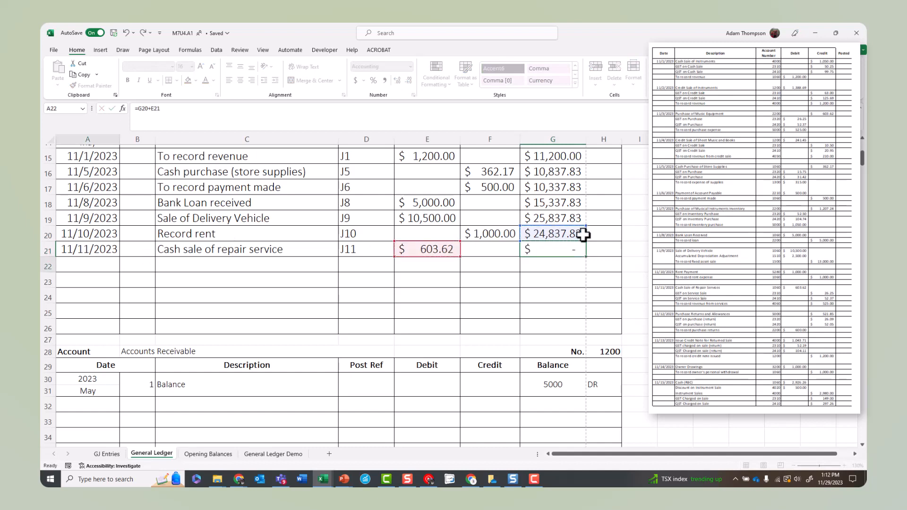
Step: Mark the balances of the Cash (RBC) entries from 11/1/2023 to 11/11/2023 as DR in H15 to H21
scroll(596, 233, "up", 1)
scroll(595, 233, "up", 1)
left_click(599, 226)
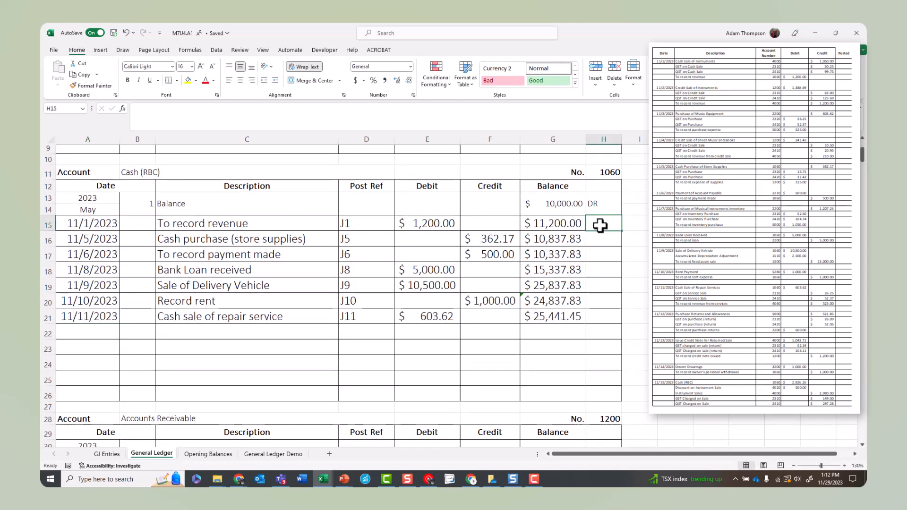
type("DR")
key("Return")
type("DR")
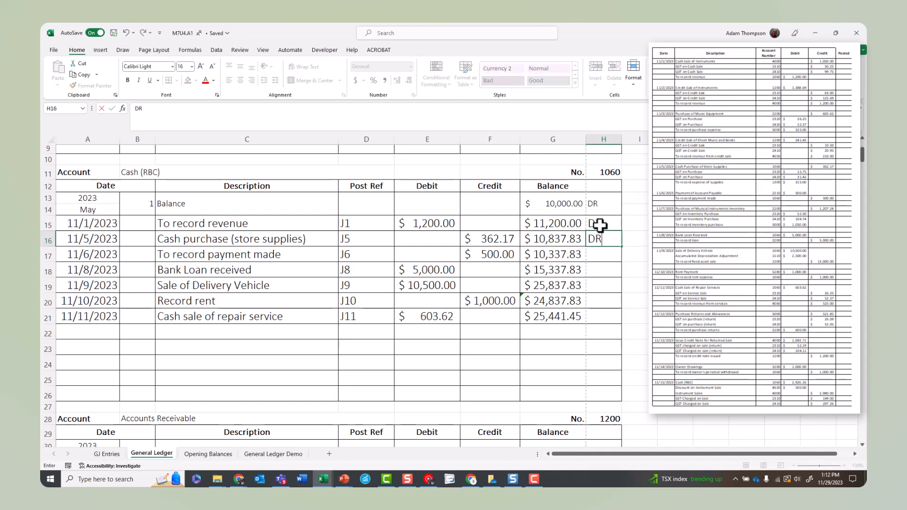
key("Return")
type("DR")
key("Return")
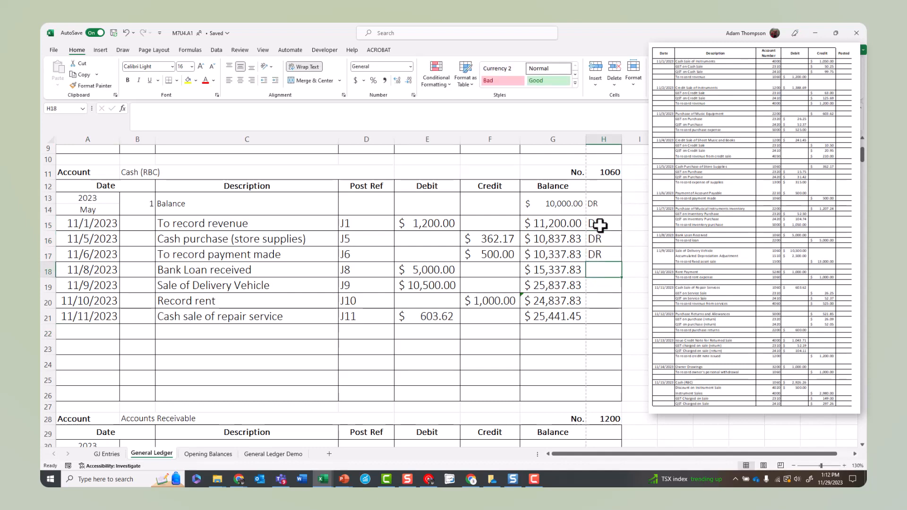
type("DR")
key("Return")
type("DR")
key("Return")
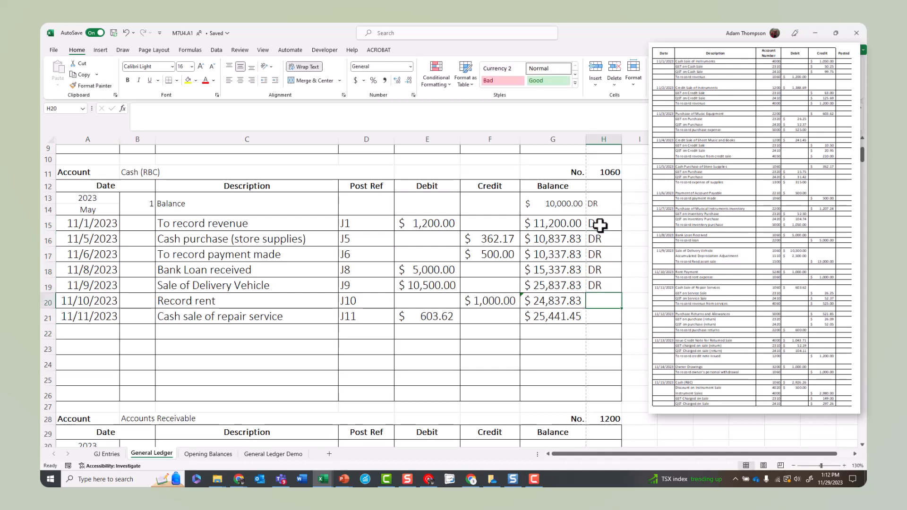
type("DR")
key("Return")
type("DR")
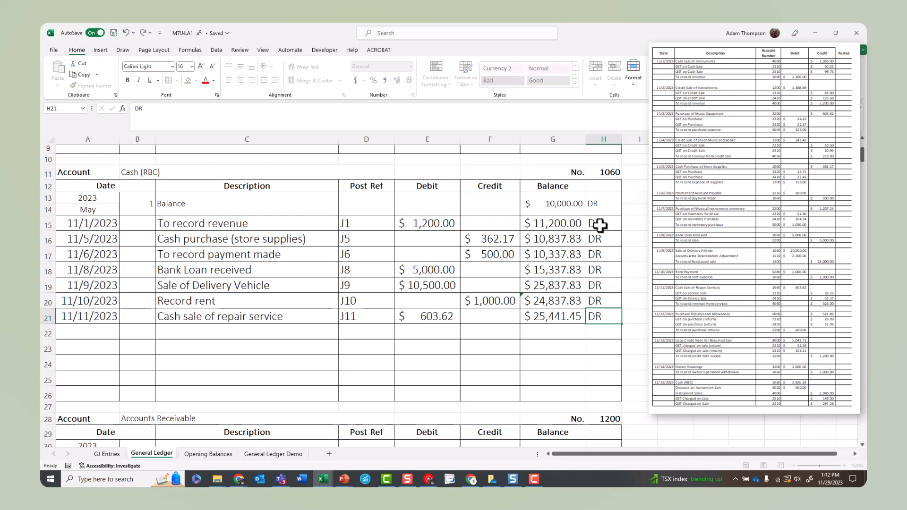
key("Return")
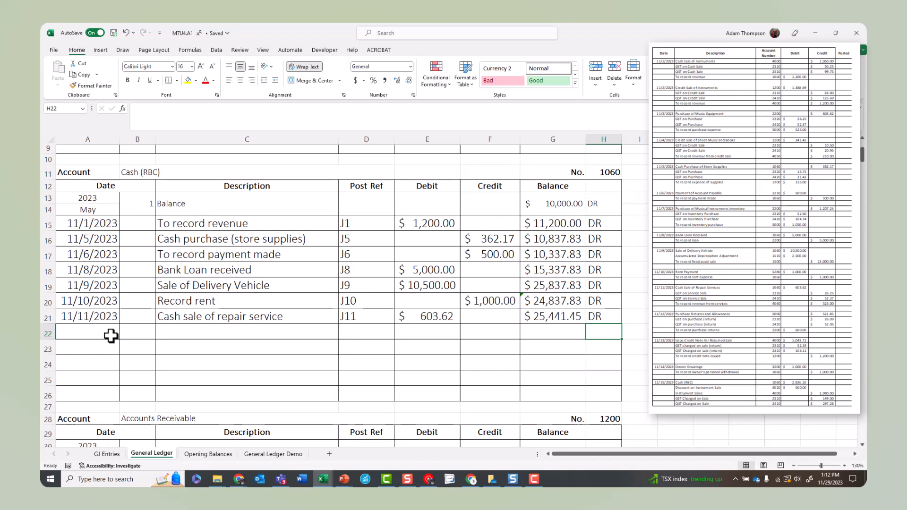
Step: Start the next Cash (RBC) entry in row 22 with date 11/14/2023 and description "Owner's personal withdrawal"
left_click(112, 334)
type("11/14/2023")
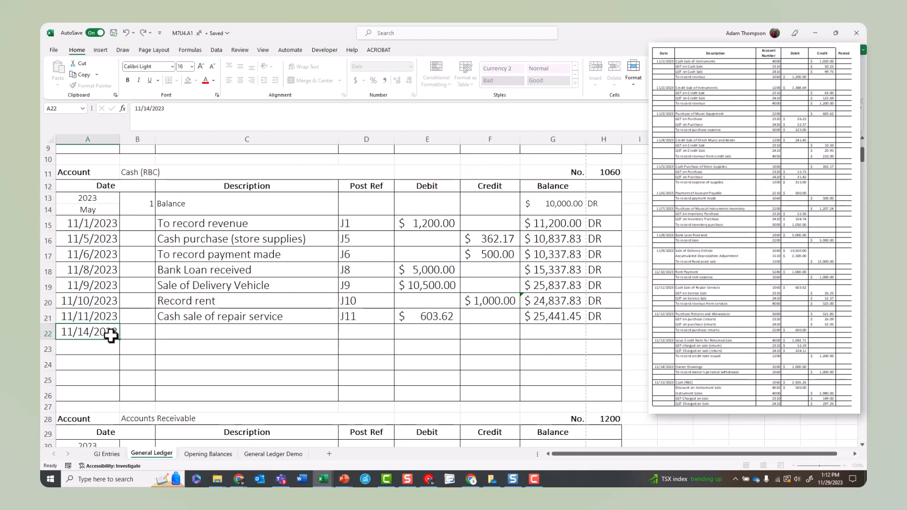
key("Tab")
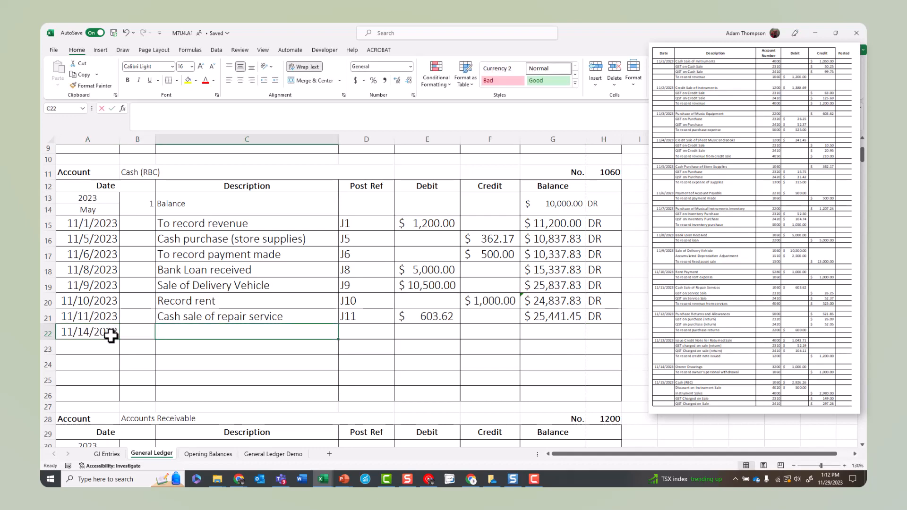
type("Owner's personal wit")
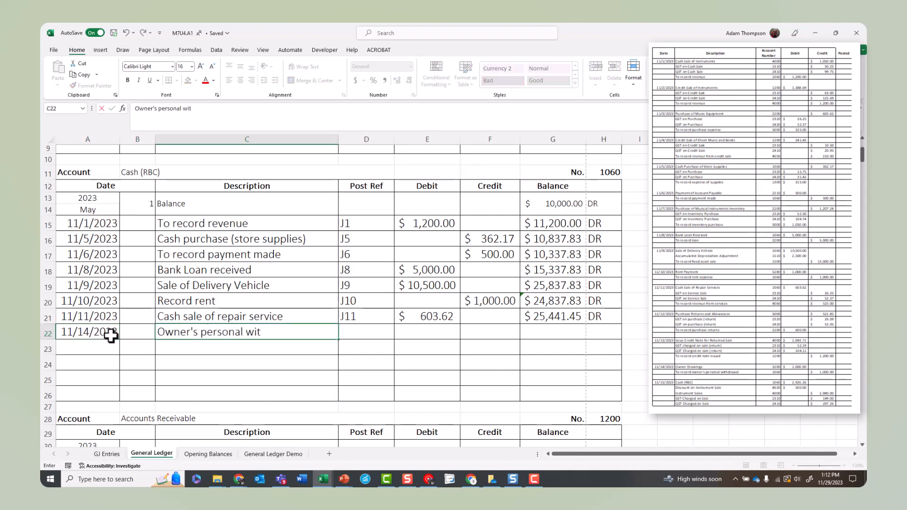
type("hdrawal")
key("Tab")
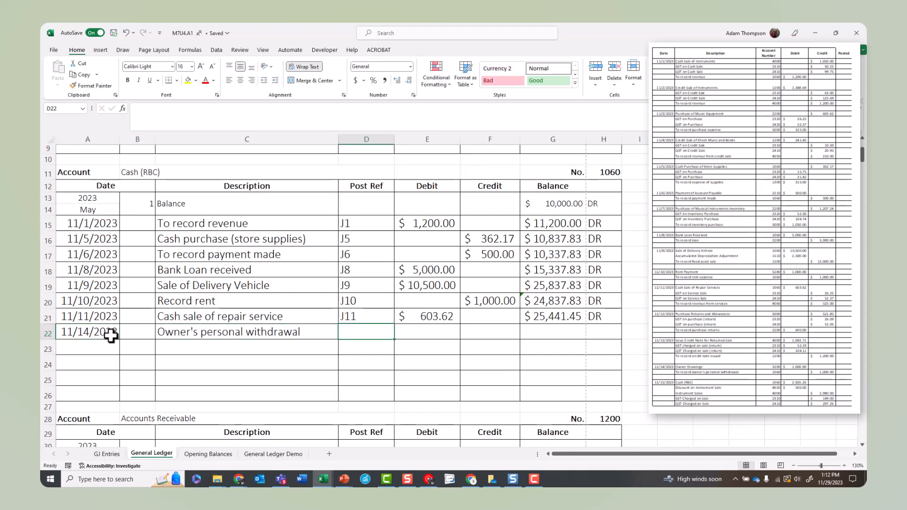
Step: Give the 11/14/2023 entry the post reference J14 and a credit of 1000
type("J14")
key("Tab")
key("Tab")
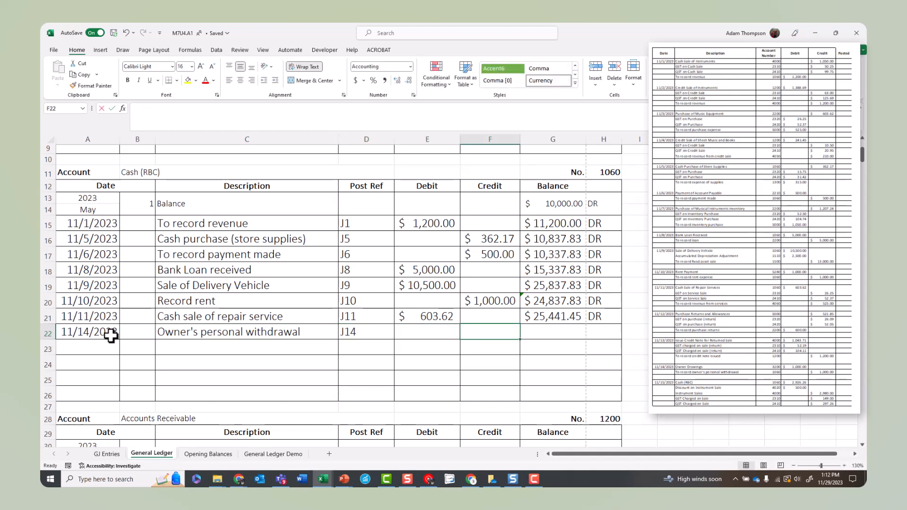
type("1000")
key("Tab")
Step: Calculate the 11/14/2023 balance in G22 by subtracting its credit from the balance in G21, and mark it as DR
type("=")
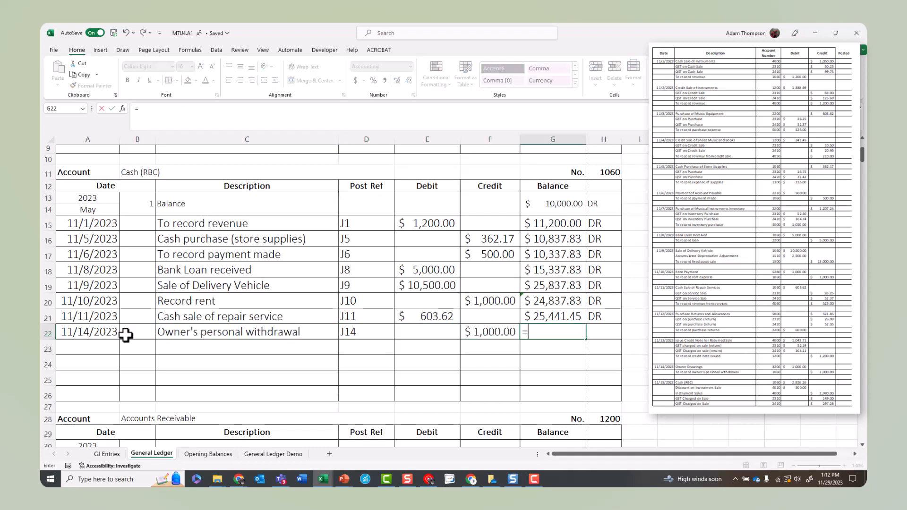
left_click(550, 315)
type("-")
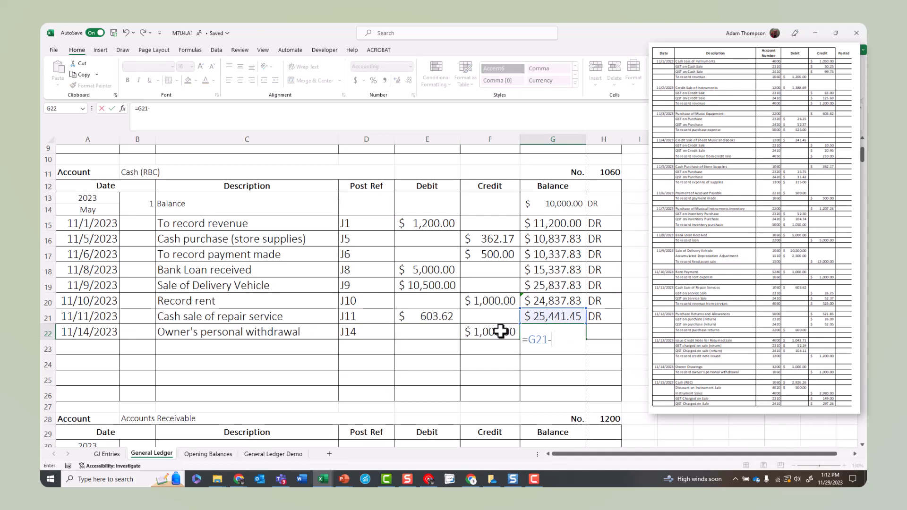
left_click(500, 332)
key("Tab")
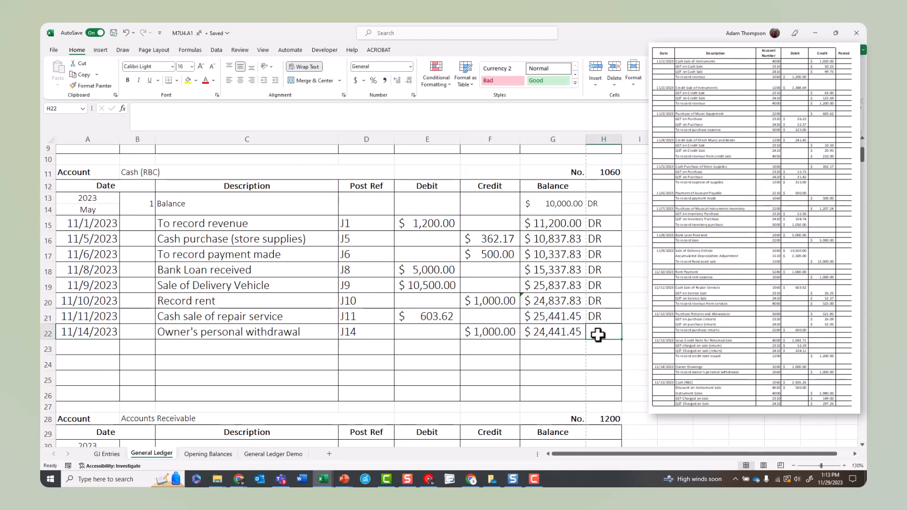
type("DR")
key("Return")
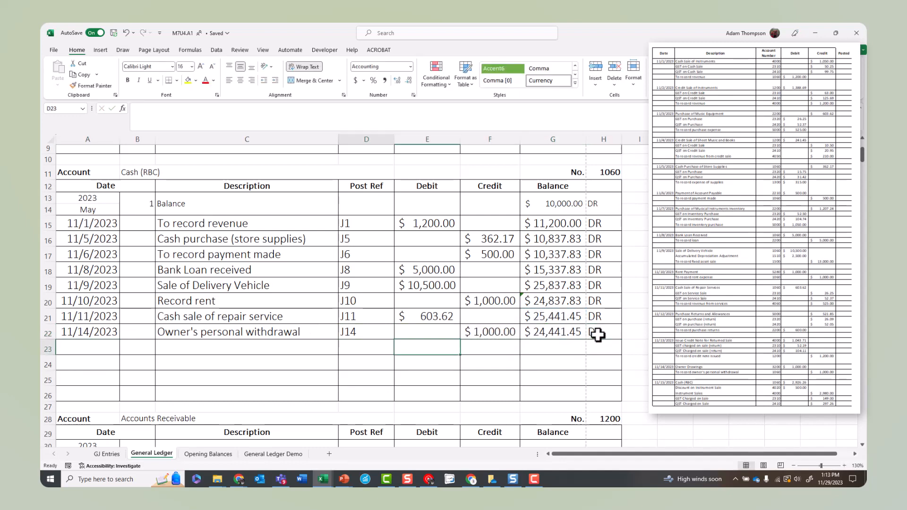
Step: Start the next Cash (RBC) entry in row 23 with date 11/15/2023 and description "Cash (RBC)"
key("Left")
key("Left")
key("Left")
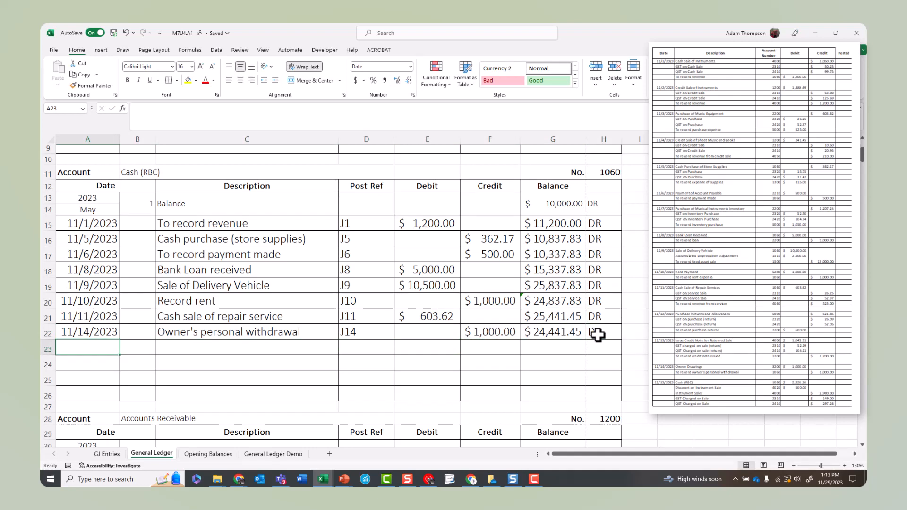
type("11/")
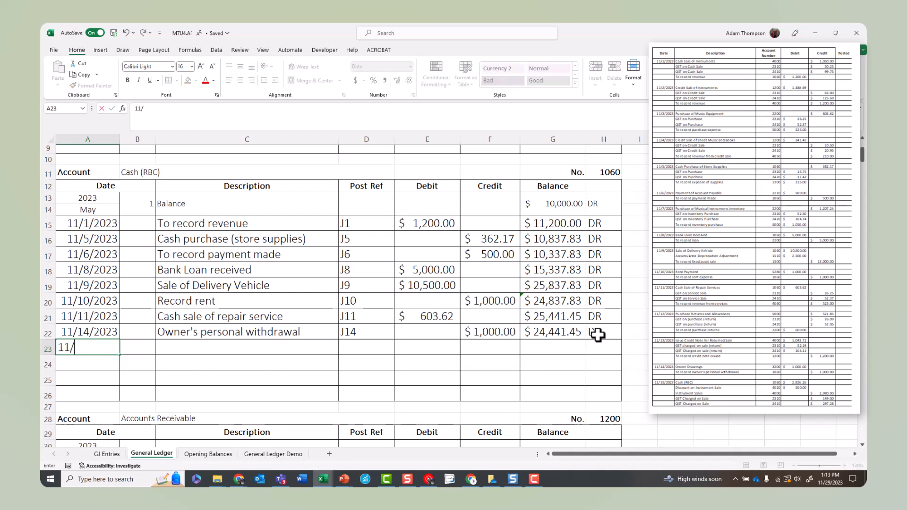
type("15/2023")
key("Tab")
key("Tab")
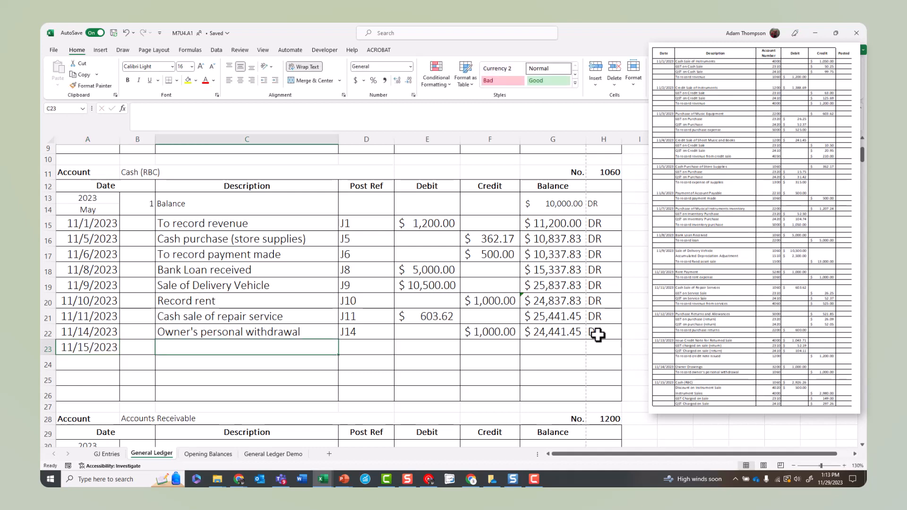
type("Cash (RBC)")
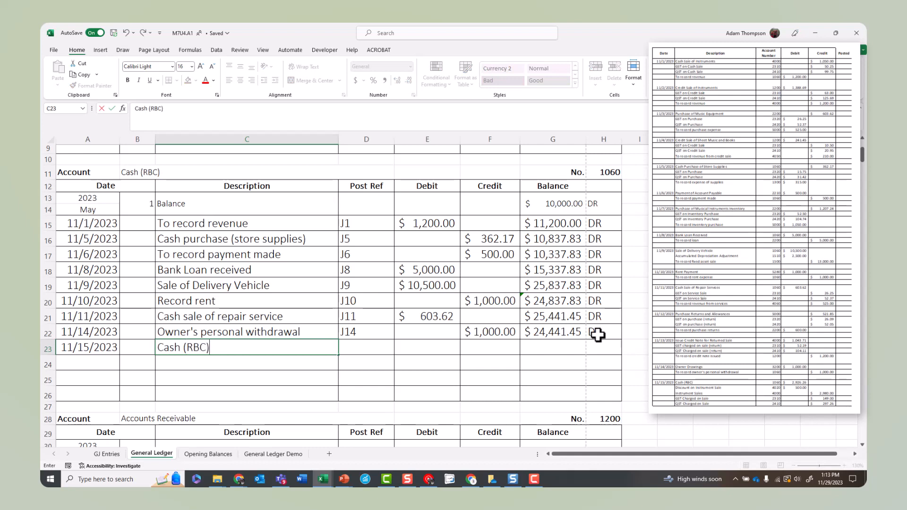
key("Tab")
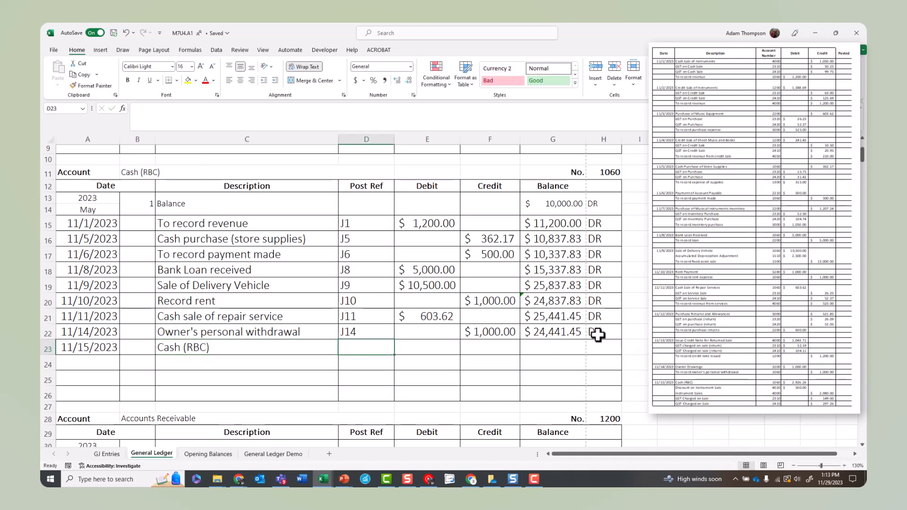
Step: Give the 11/15/2023 Cash (RBC) entry the post reference J15 and change its description to "Record revenue instrument sale"
type("J15")
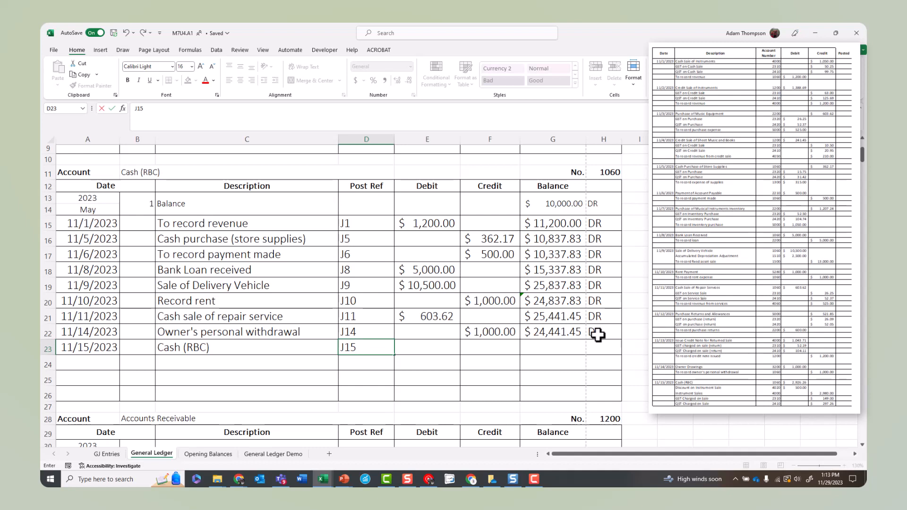
key("Tab")
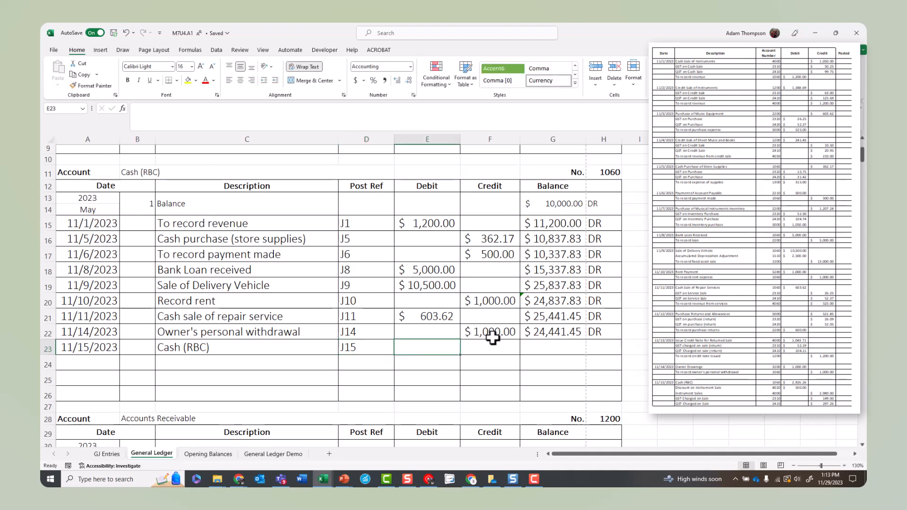
left_click(283, 344)
type("Record ")
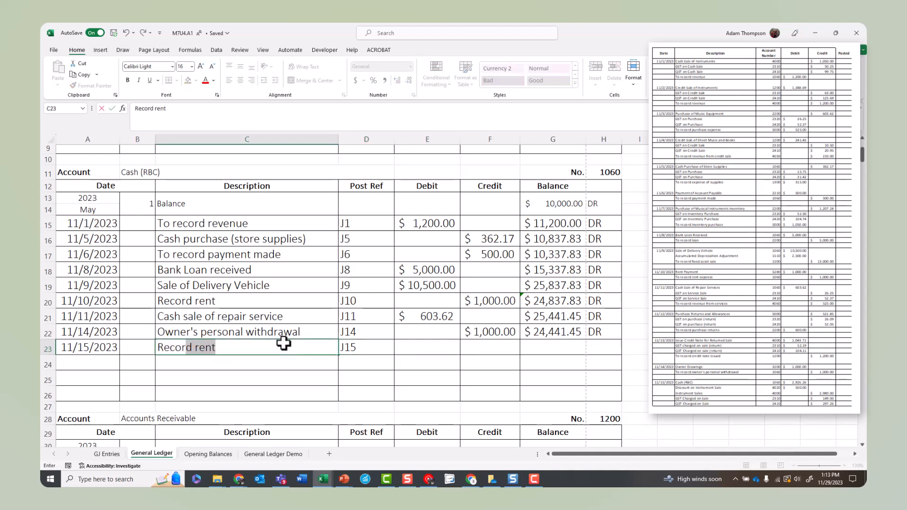
type("revenue inst")
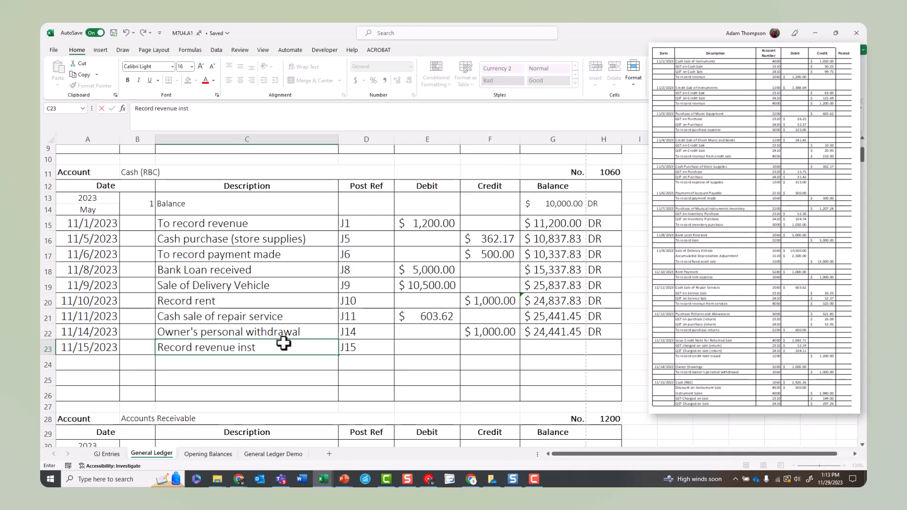
type("rument sale")
Step: Enter a debit of 2926.26 for the 11/15/2023 Cash (RBC) entry in row 23
key("Tab")
key("Tab")
type("29")
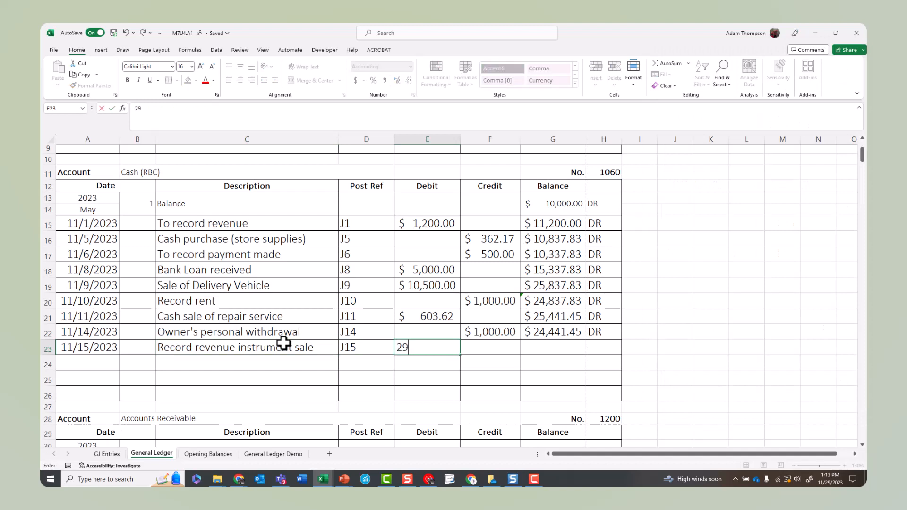
type("26.26")
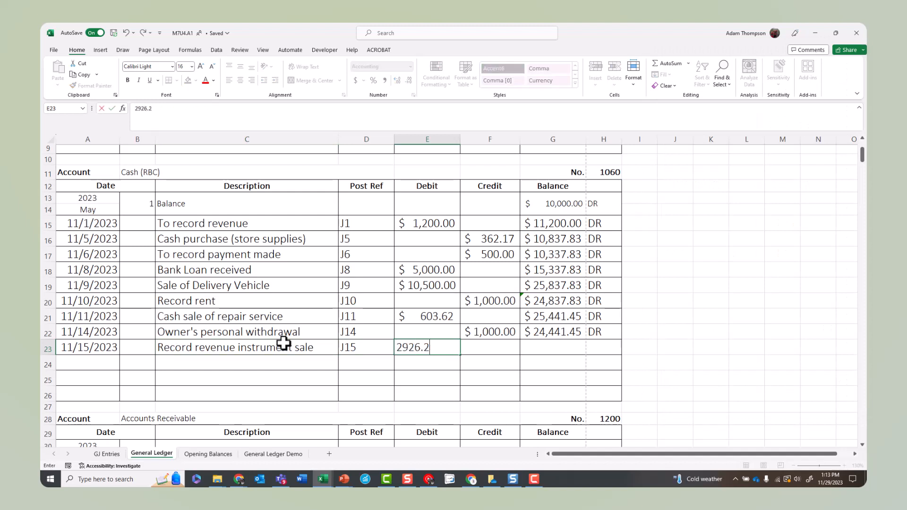
Step: Calculate the 11/15/2023 balance in G23 by adding its debit to the balance in G22, and mark it as DR
key("Tab")
key("Tab")
type("=")
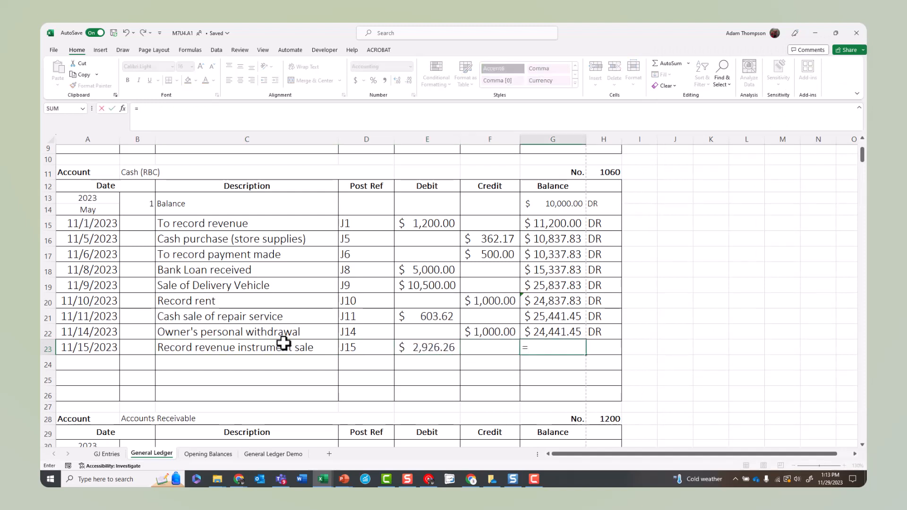
key("Up")
type("+")
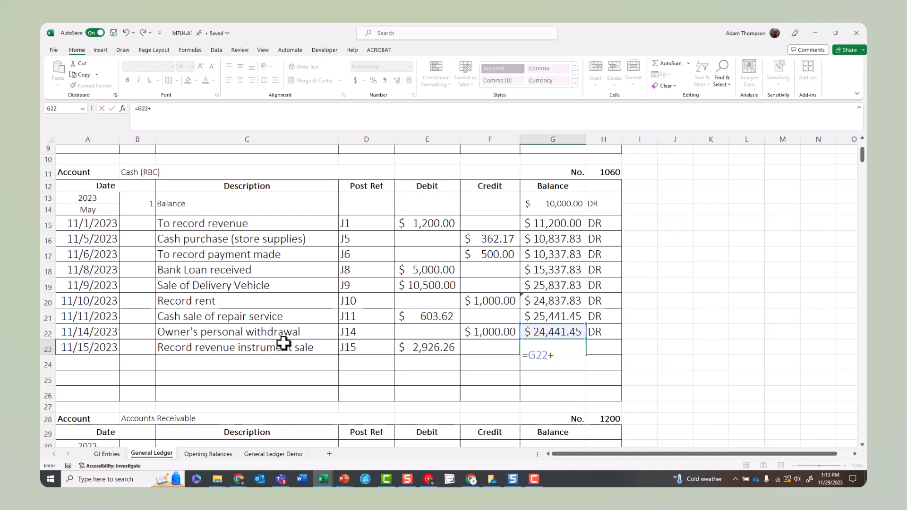
left_click(424, 348)
key("Return")
left_click(599, 350)
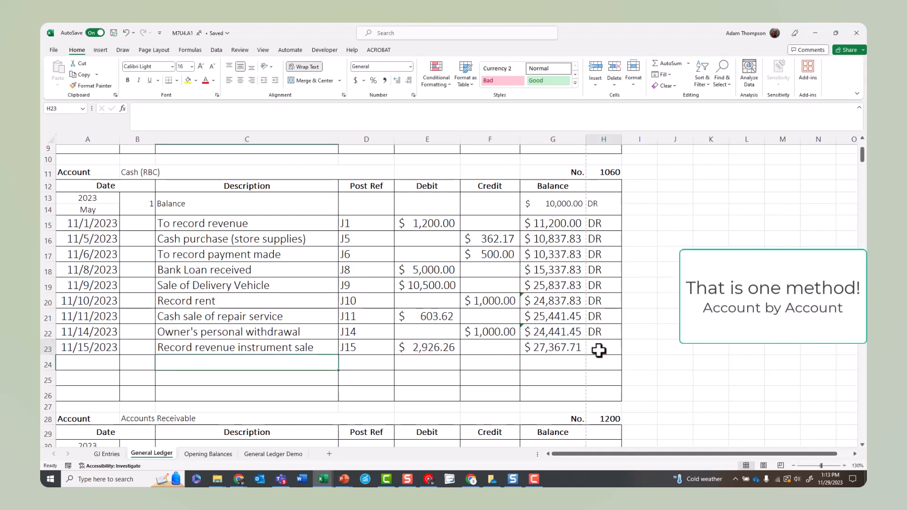
type("DR")
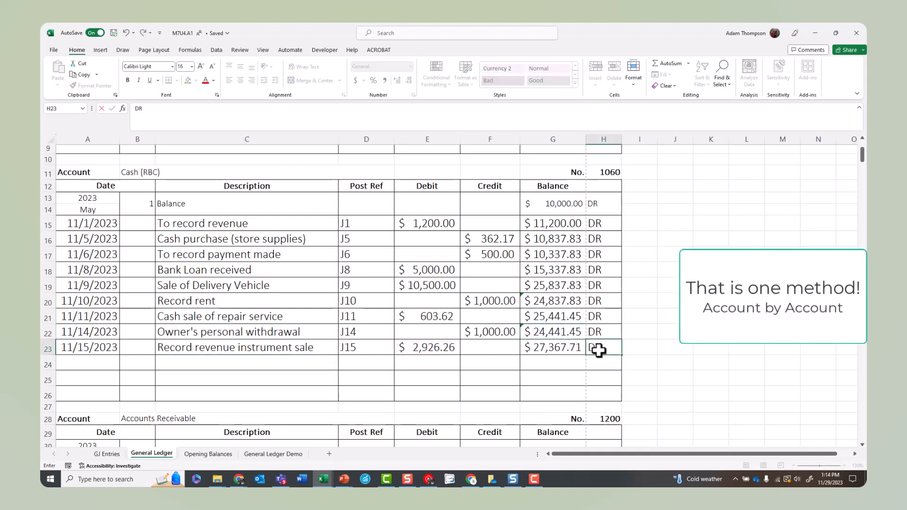
key("Return")
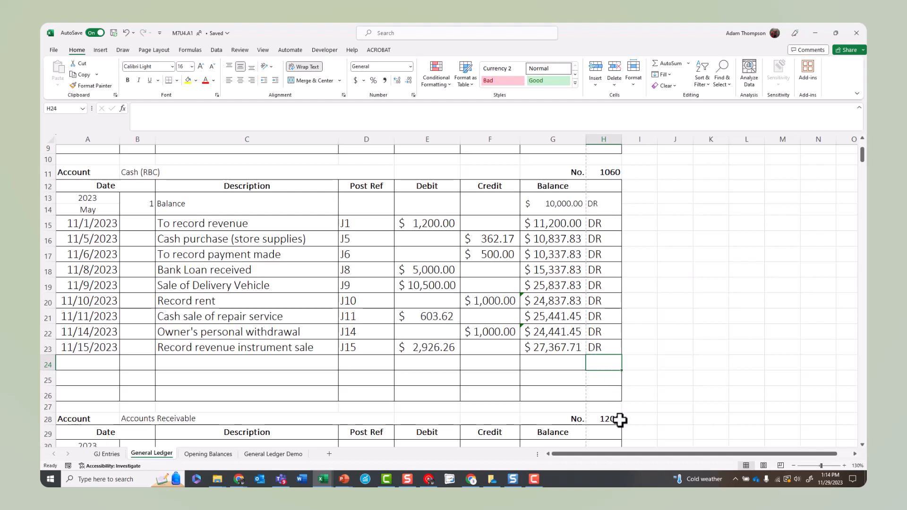
Step: Find account number 4000 in the General Ledger and move the search dialog clear of the ledger tables
key("ctrl+f")
type("4000")
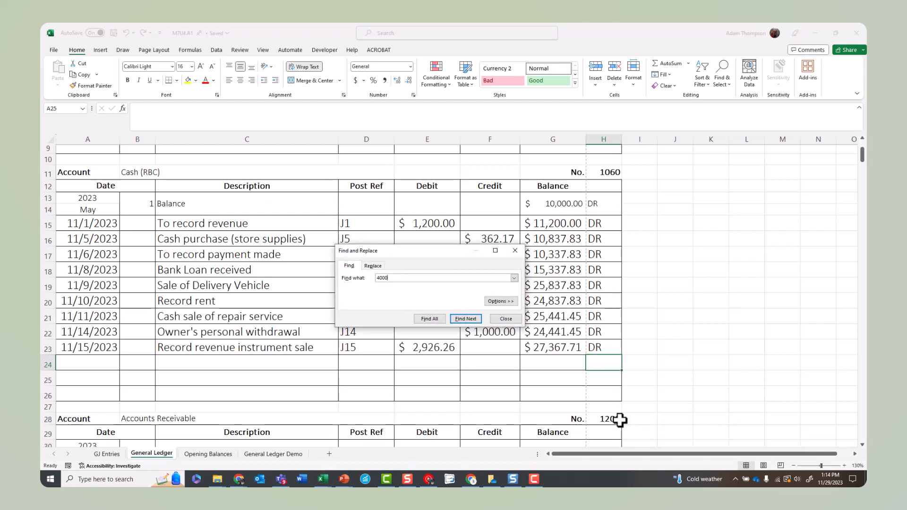
key("Return")
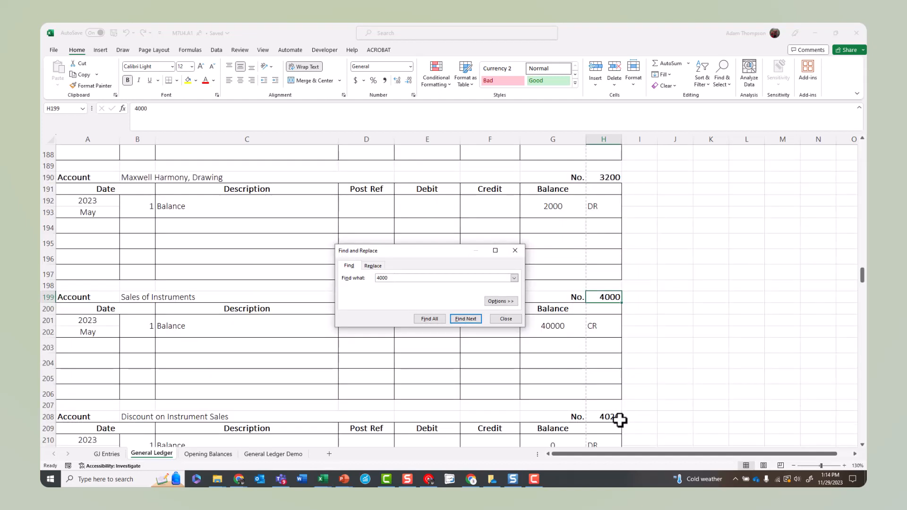
left_click_drag(453, 252, 772, 172)
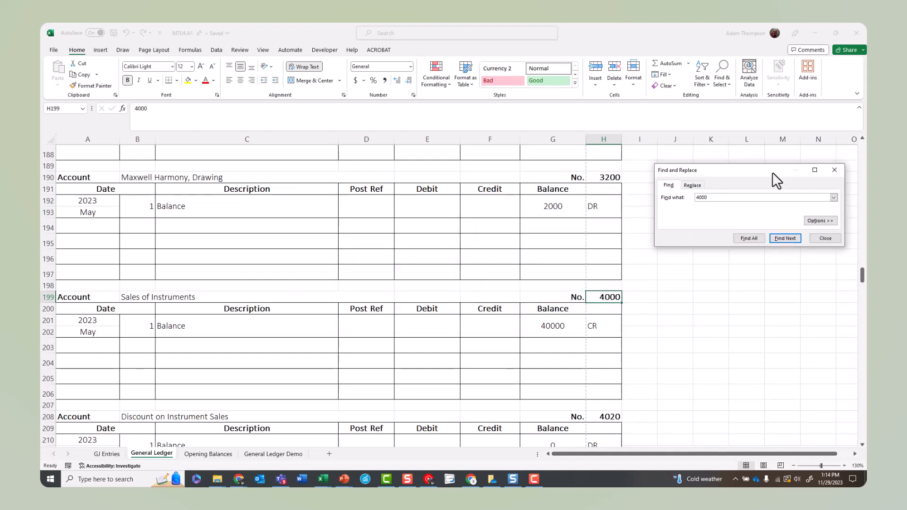
Step: Start the Sales of Instruments entry in row 203 with date Nov 1, 2023 and description "Record instrument sale"
left_click(117, 349)
type("Nov")
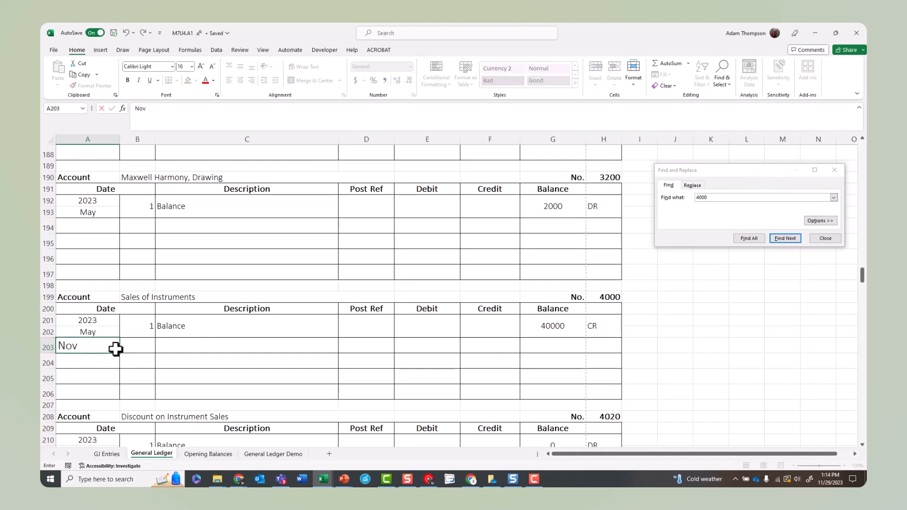
type(" 1, 2023")
key("Tab")
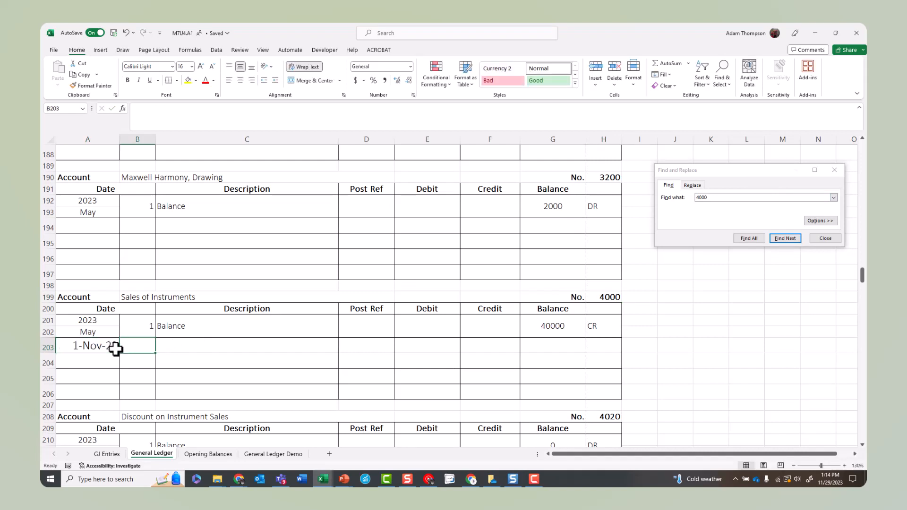
key("Tab")
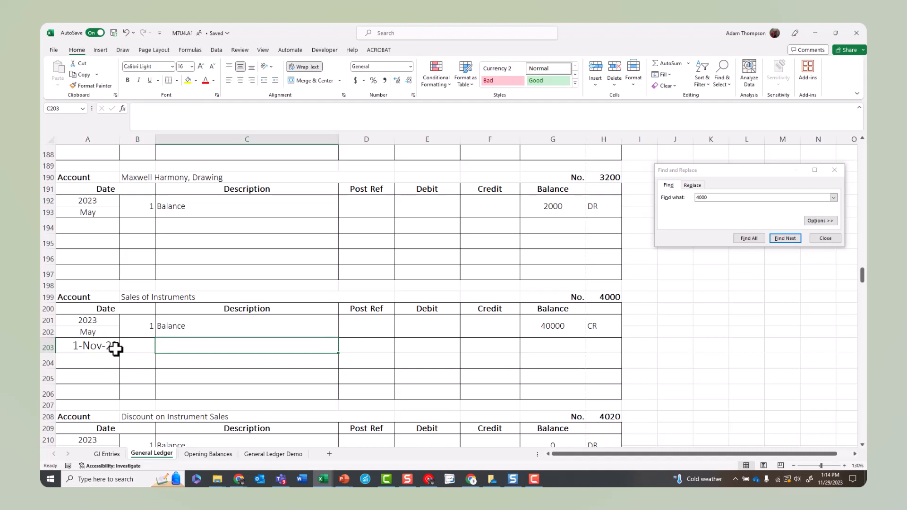
type("Record ")
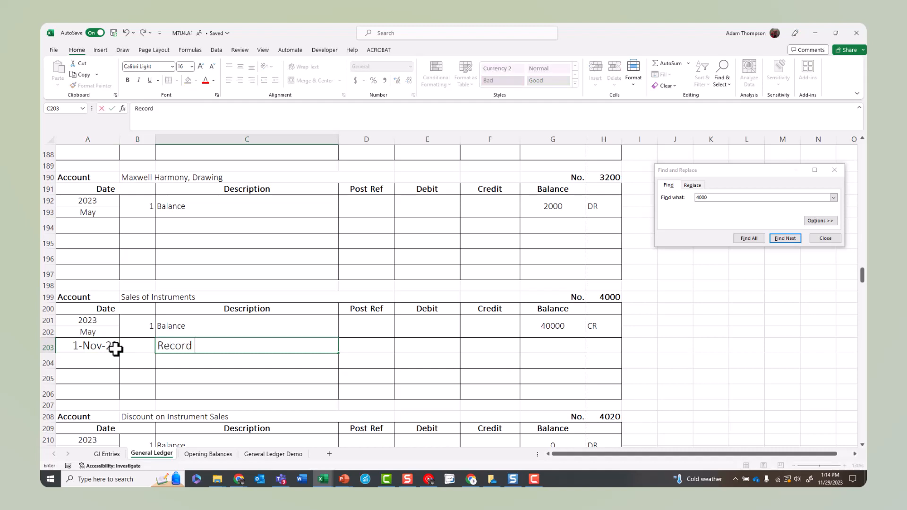
type("instrument sale")
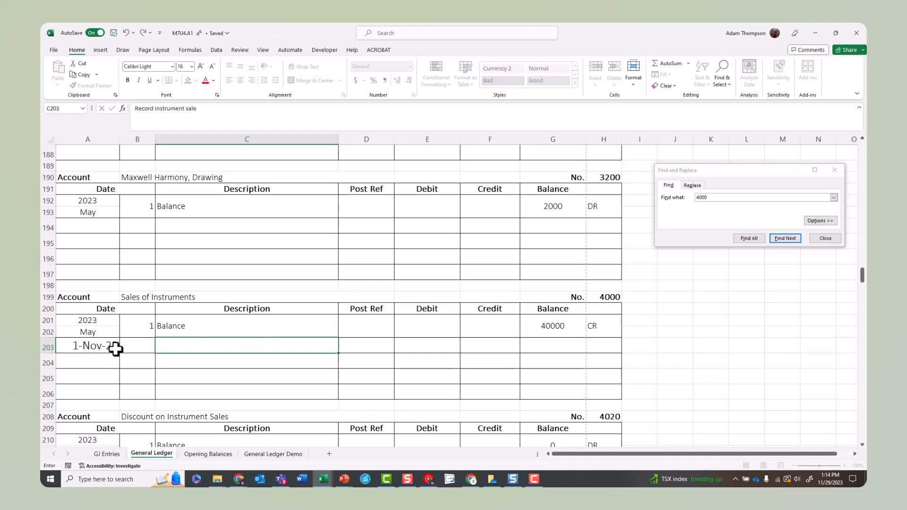
Step: Give the November 1 Sales of Instruments entry the post reference J1 and a credit of 1050
key("Tab")
type("J1")
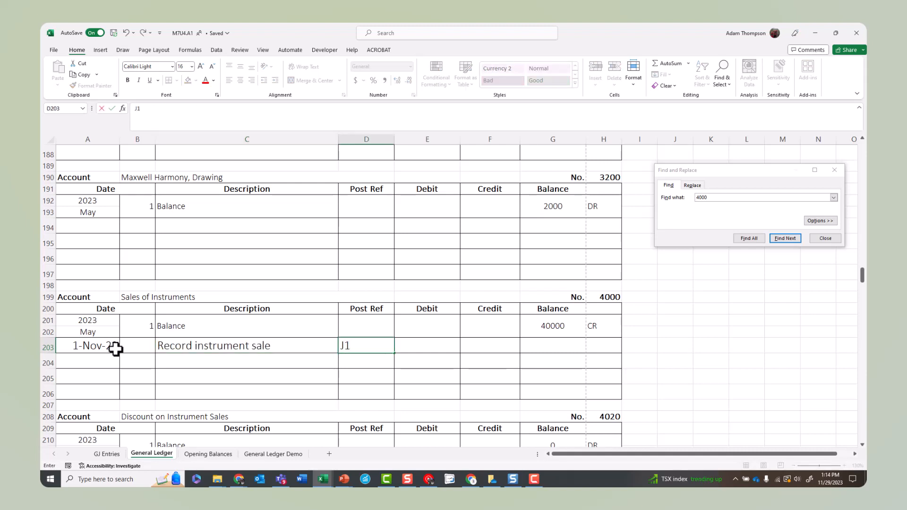
key("Tab")
key("Tab")
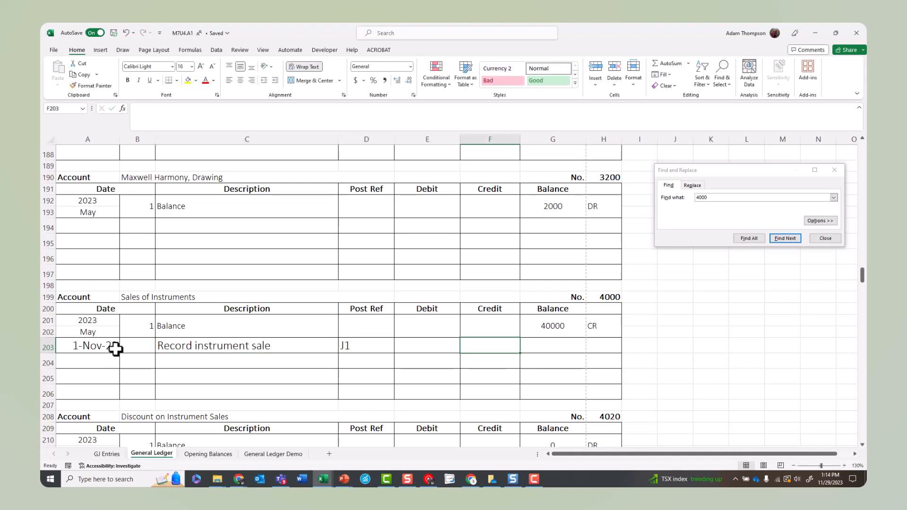
type("1050")
key("Tab")
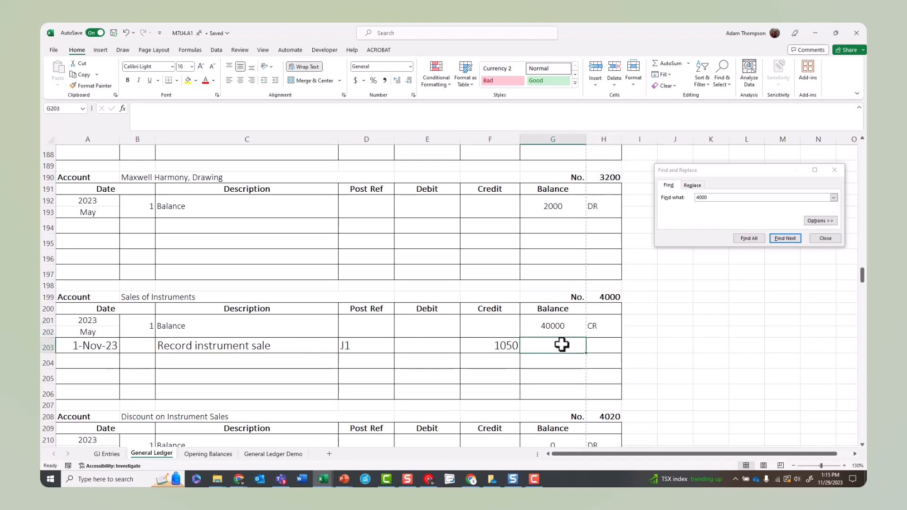
Step: Calculate the Sales of Instruments balance in G203 by adding the entry's credit to the opening balance in G201, and mark it as CR
type("=")
left_click(553, 329)
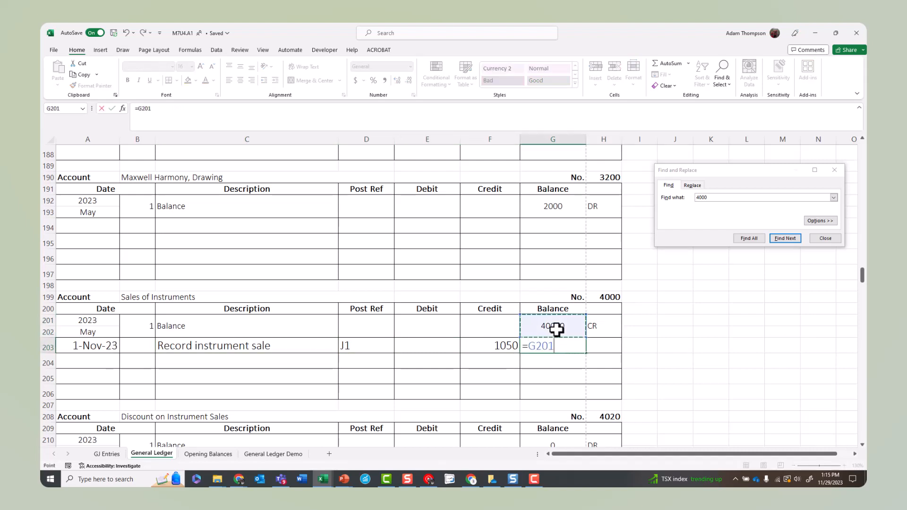
type("+")
left_click(503, 345)
key("Return")
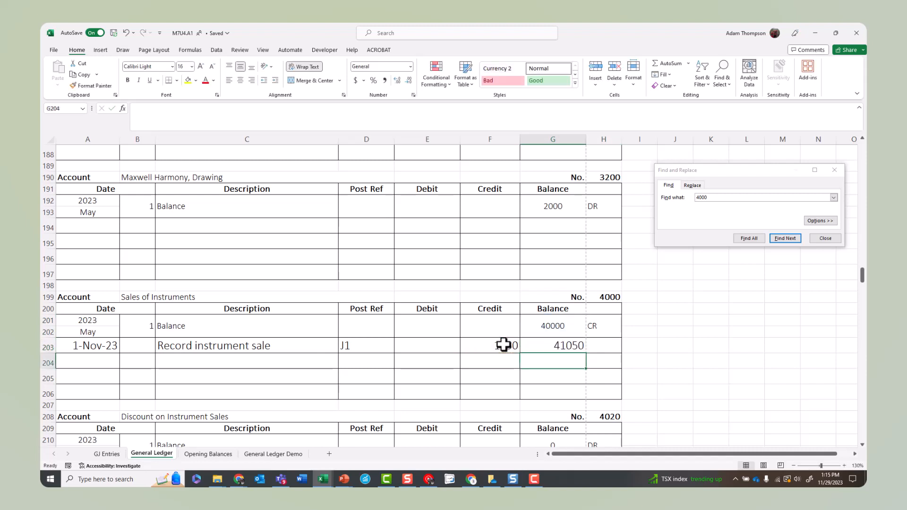
left_click(608, 345)
type("CR")
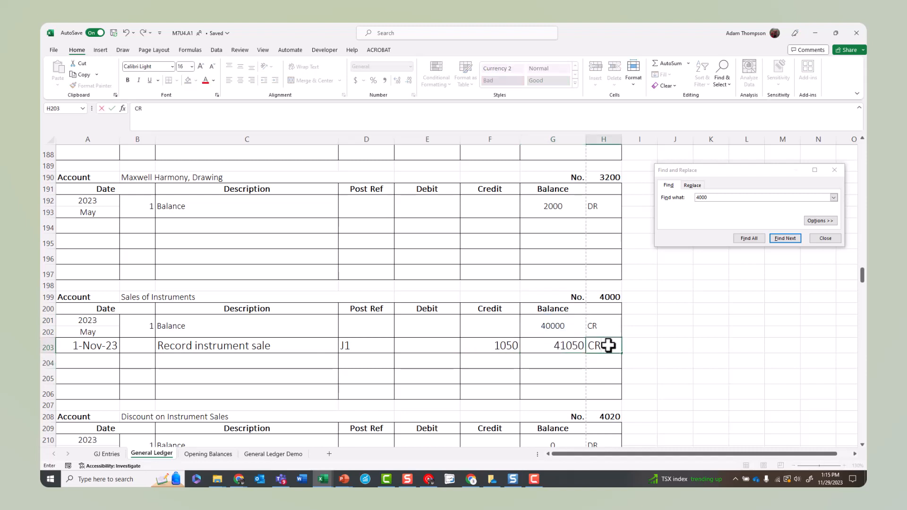
left_click(516, 360)
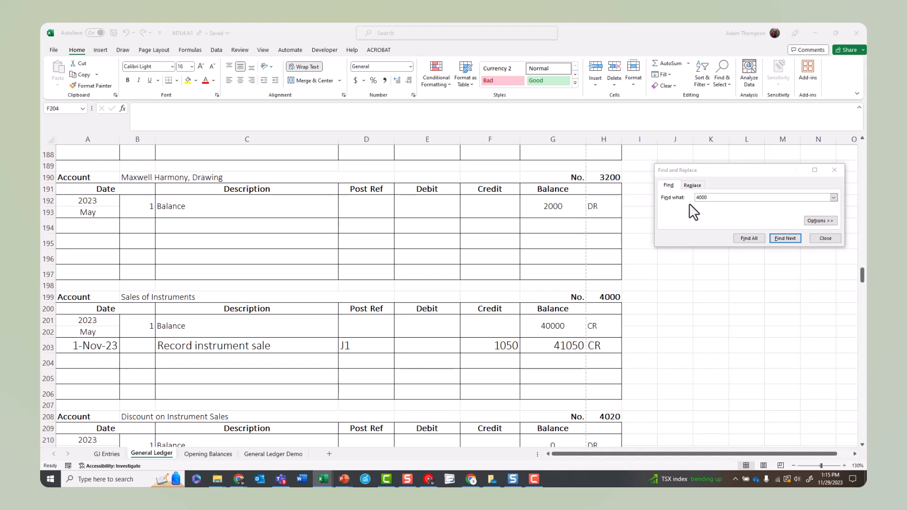
Step: Find account number 2310 in the General Ledger
left_click(673, 200)
type("231")
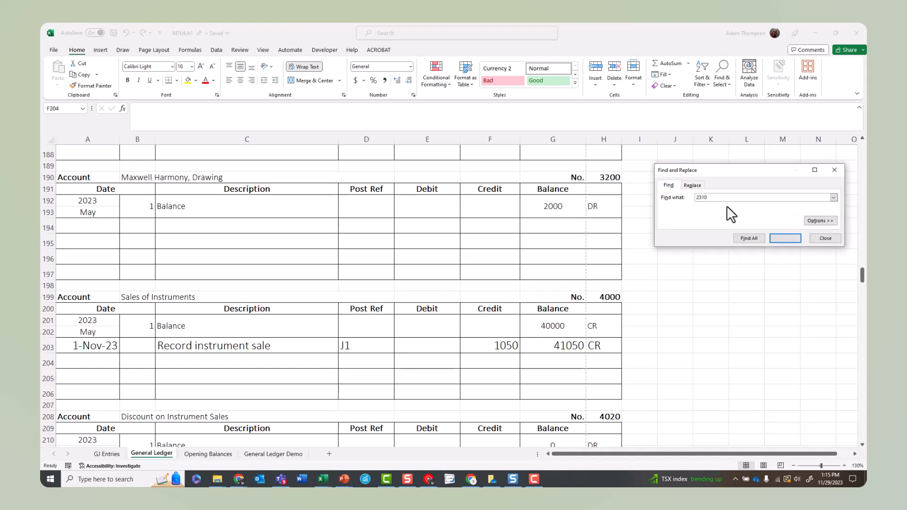
type("0")
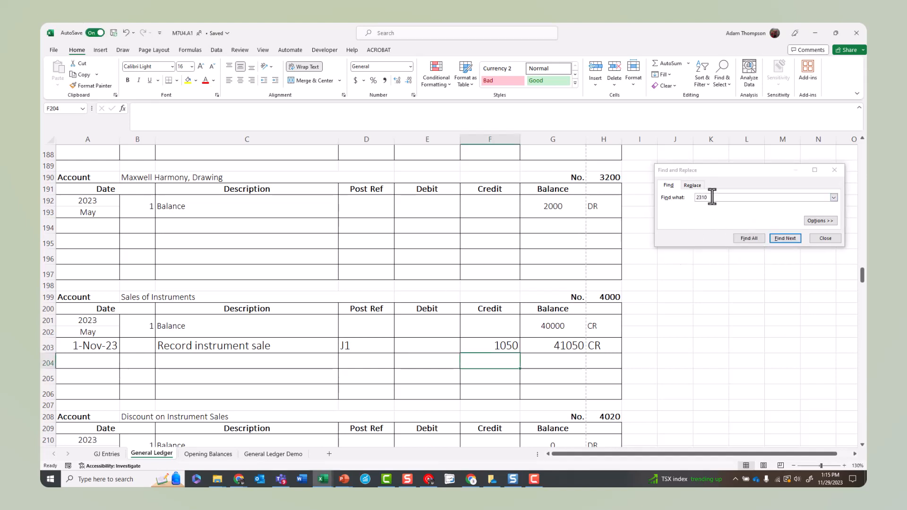
left_click(712, 197)
key("Return")
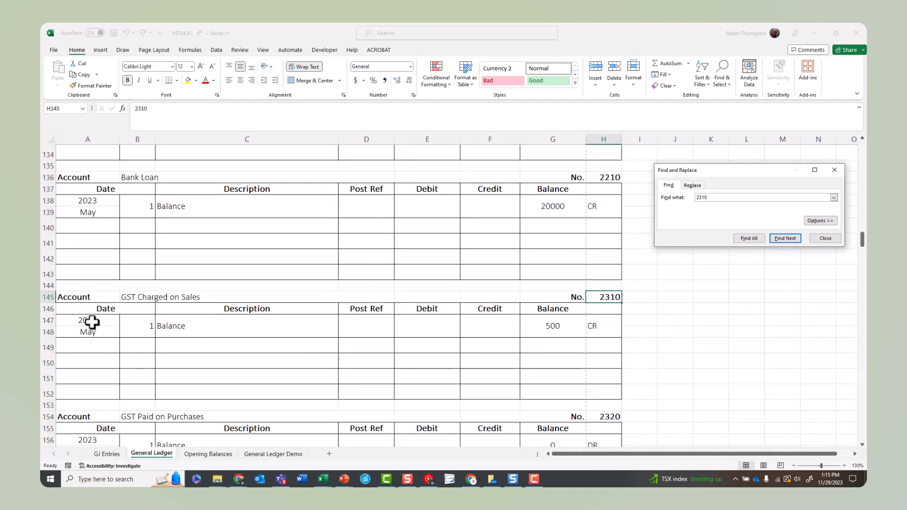
Step: Start the GST Charged on Sales entry in row 149 with date 11/1/2023 and description "GST on Cash sale"
left_click(87, 346)
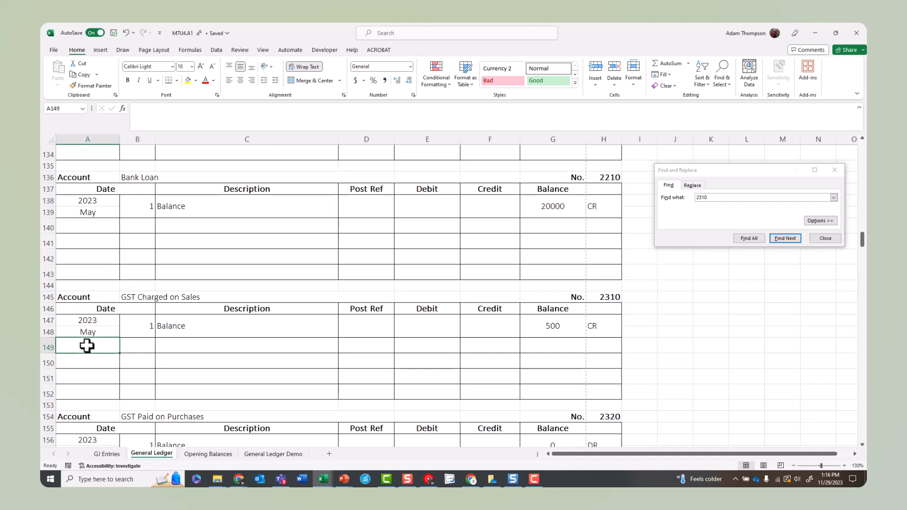
type("11/29/2023")
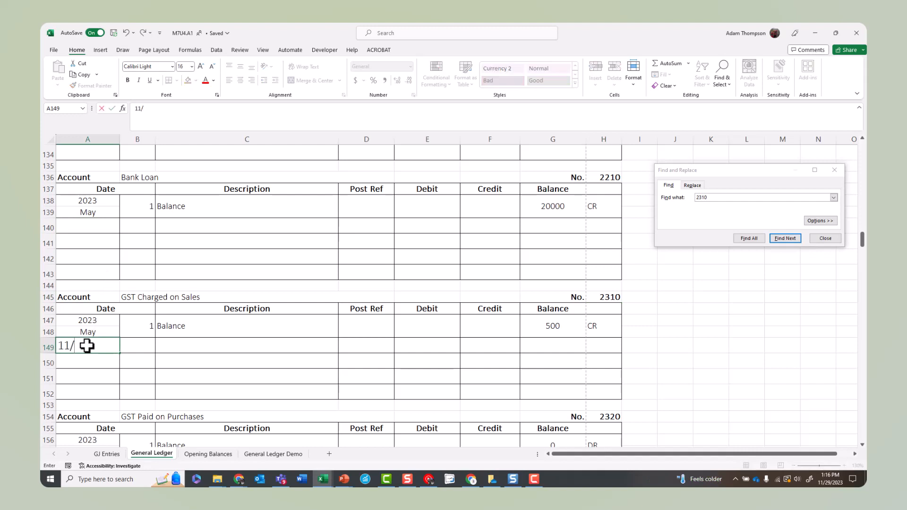
key("Tab")
key("Tab")
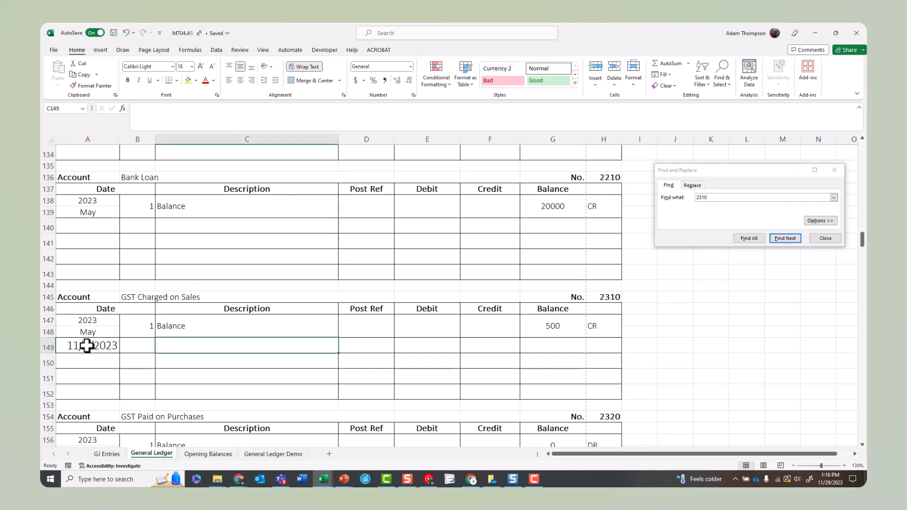
type("GST on Ca")
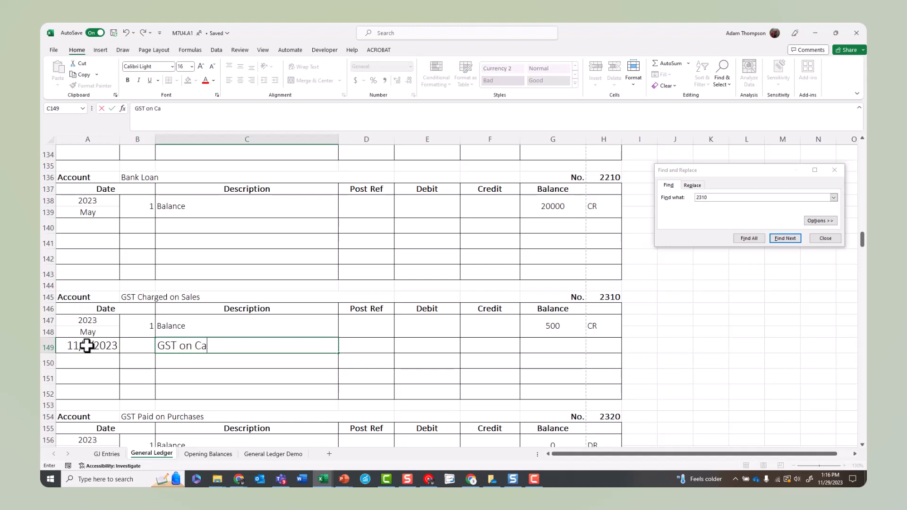
type("sh sale")
Step: Give the new GST Charged on Sales entry the post reference J1 and a credit of 50.25
key("Tab")
type("J1")
key("Tab")
key("Tab")
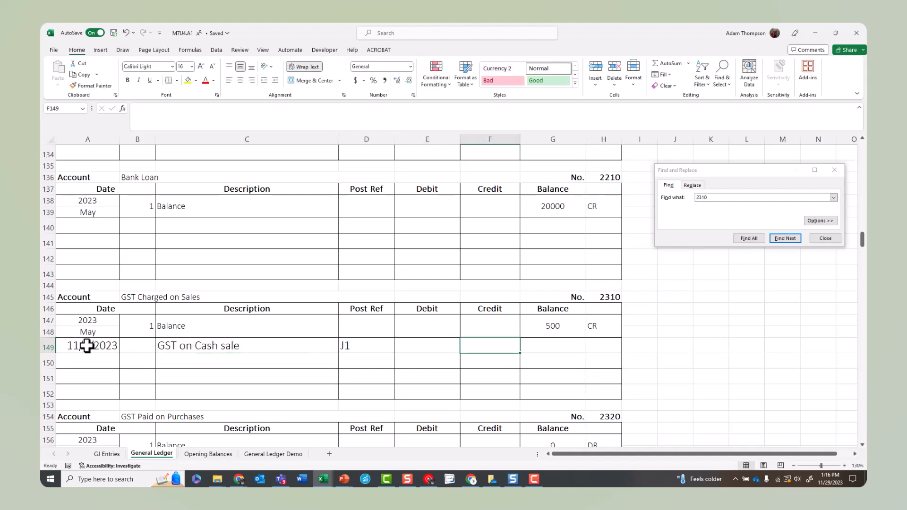
type("50.25")
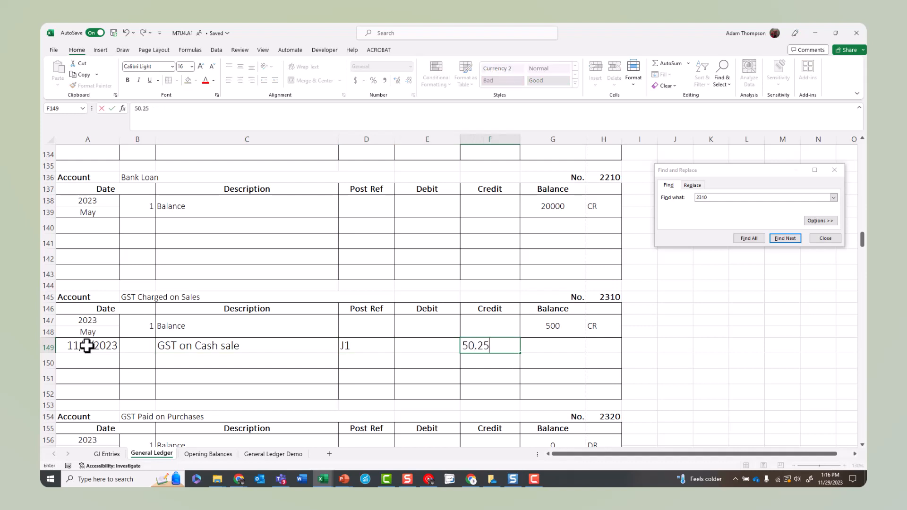
Step: Calculate the GST Charged on Sales balance in G149 by adding the entry's credit to the opening balance in G147, and mark it as CR
key("Tab")
type("=")
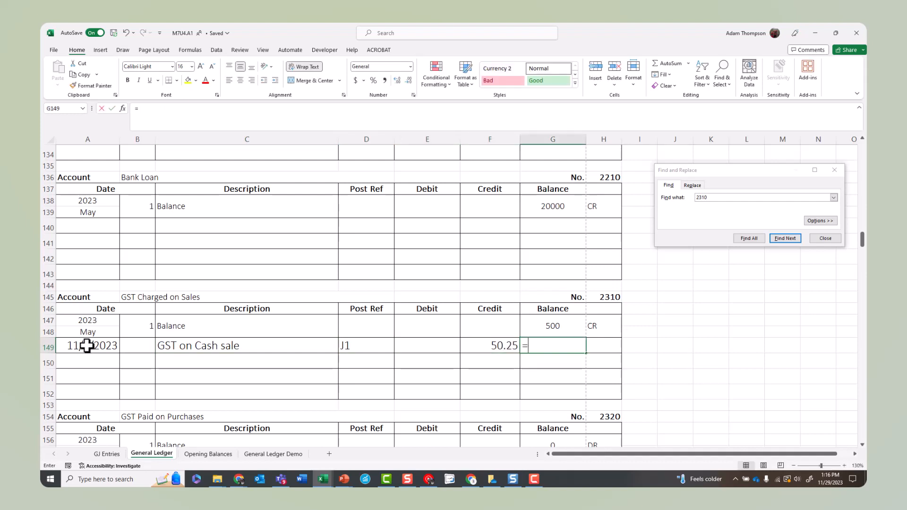
left_click(562, 327)
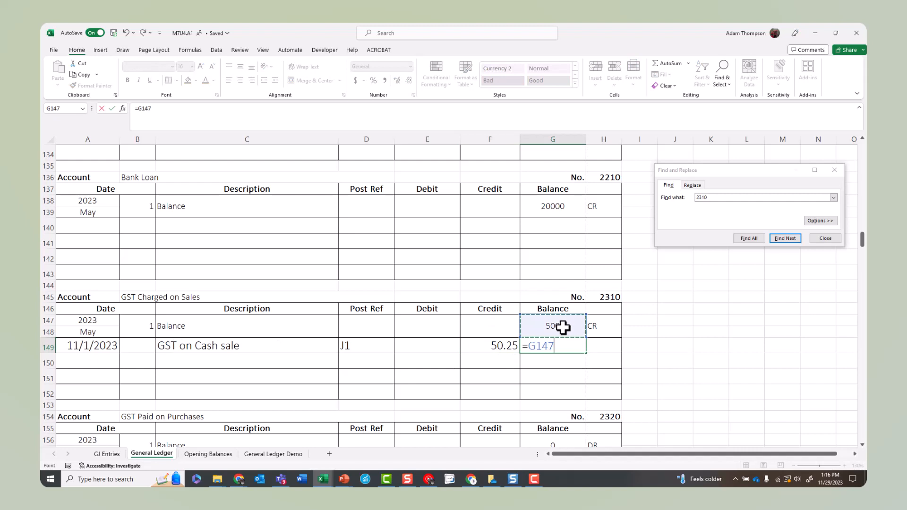
type("+")
left_click(491, 347)
key("Tab")
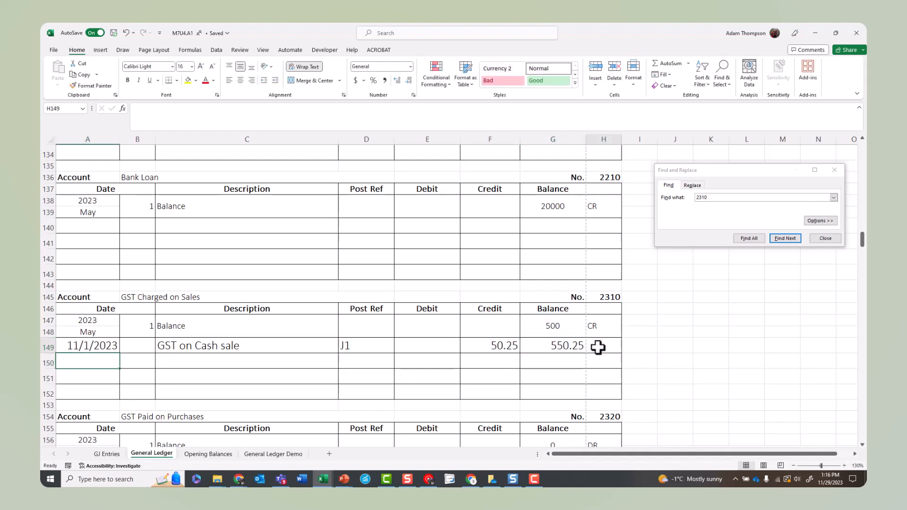
type("CR")
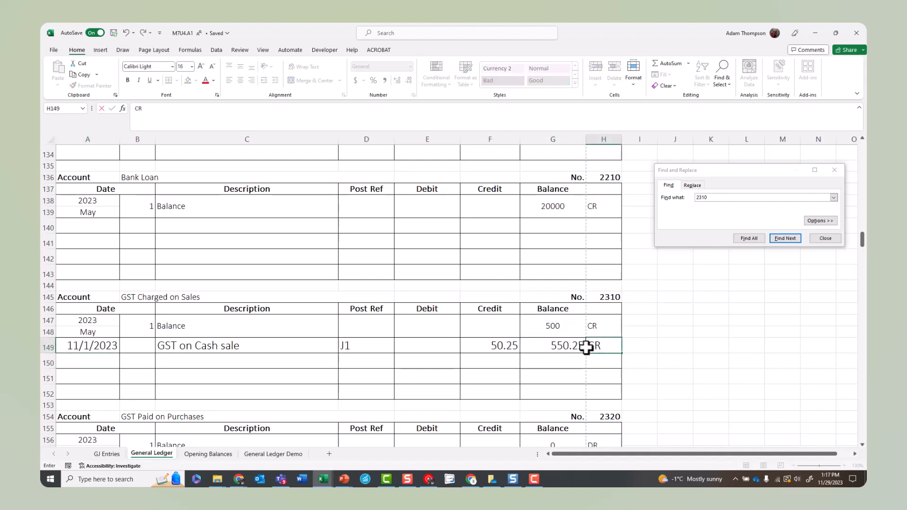
left_click(137, 362)
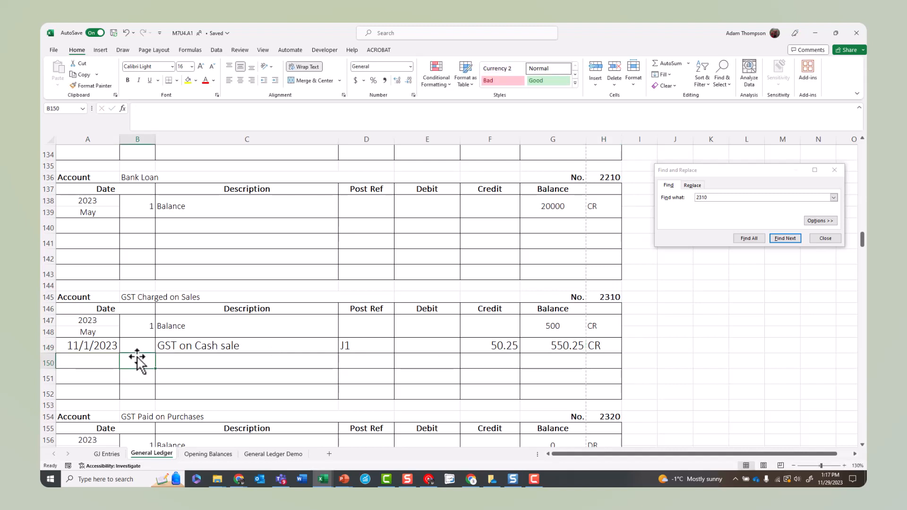
Step: Start the QST Charged on Sales entry in row 167 with date 11/1/2023 and description "QST on cash sale"
scroll(217, 319, "down", 3)
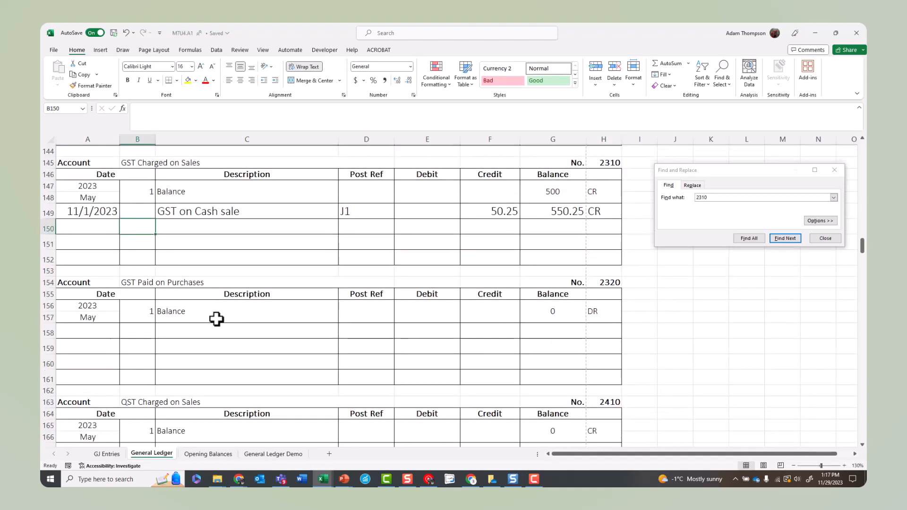
scroll(216, 319, "down", 3)
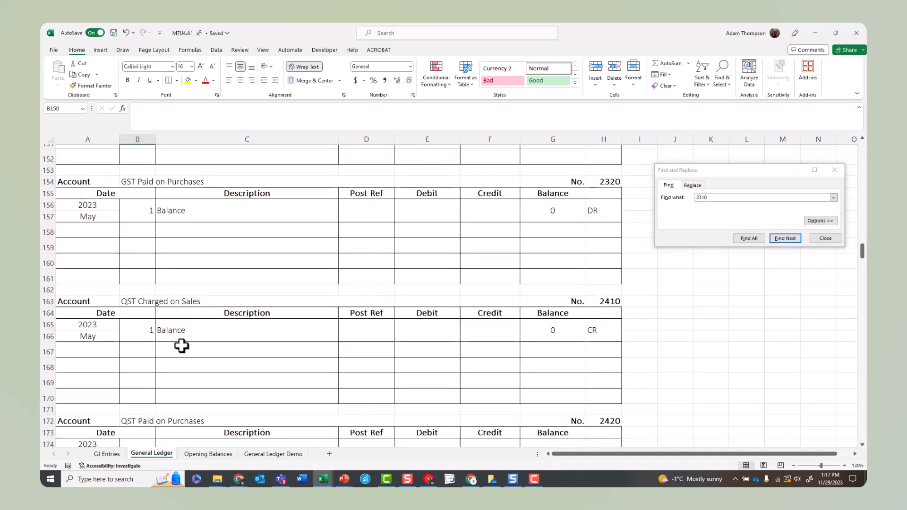
left_click(111, 356)
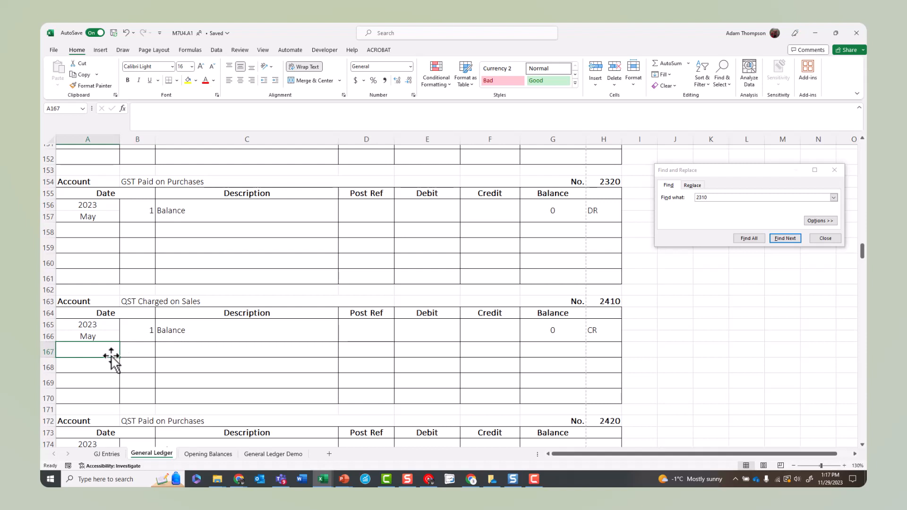
type("11/1/2023")
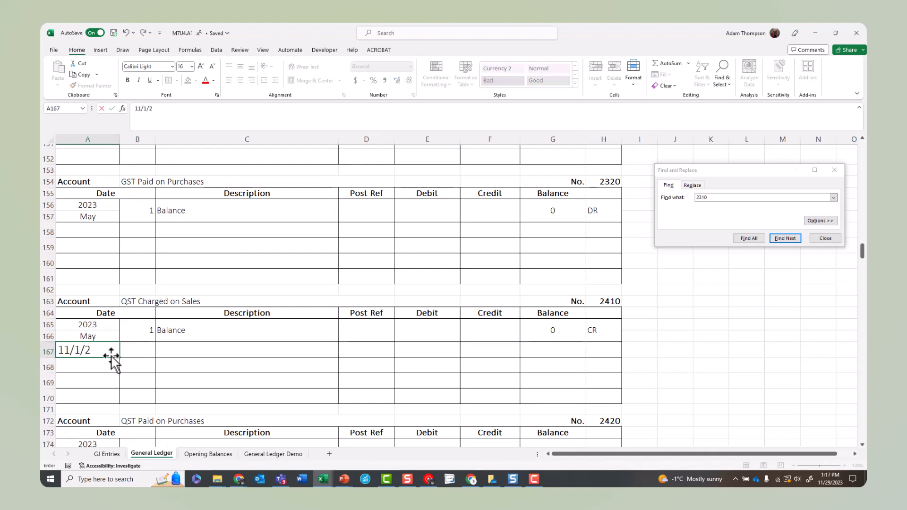
key("Tab")
key("Tab")
type("QST on cash sale")
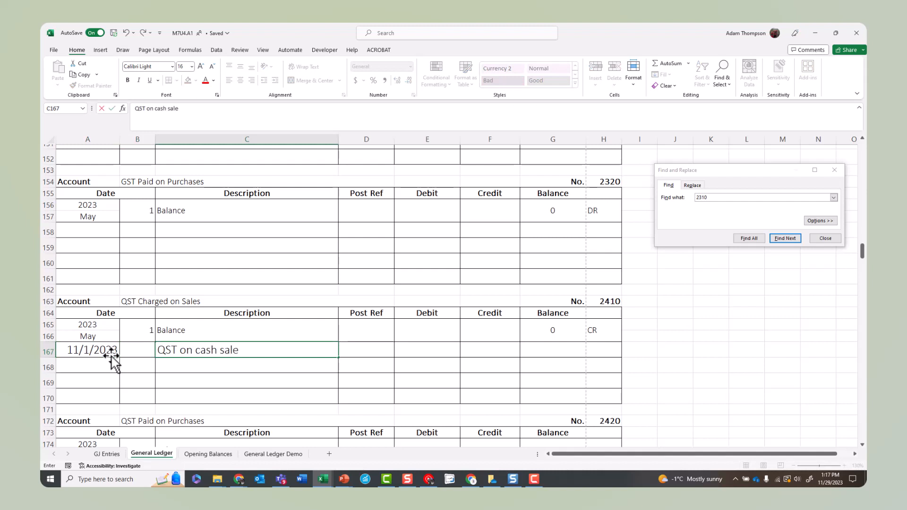
Step: Give the new QST Charged on Sales entry the post reference J1 and a credit of 99.75
key("Tab")
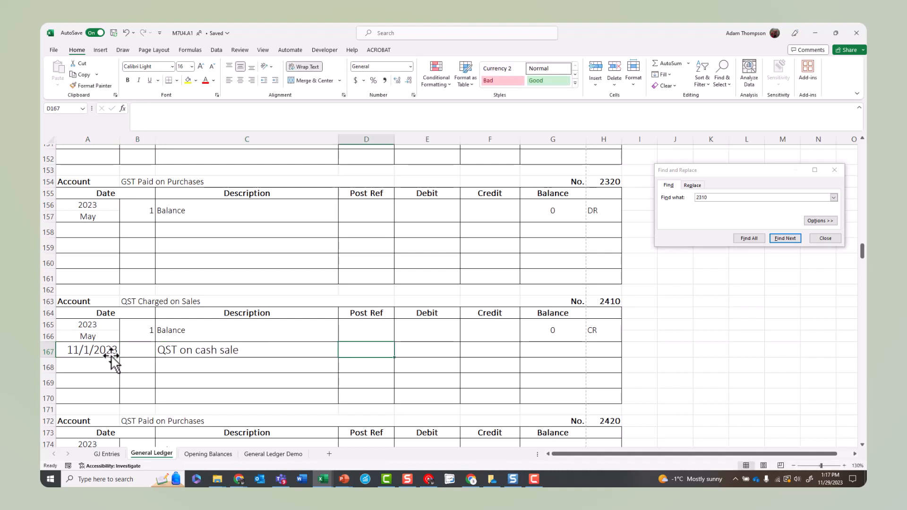
type("J1")
key("Tab")
key("Tab")
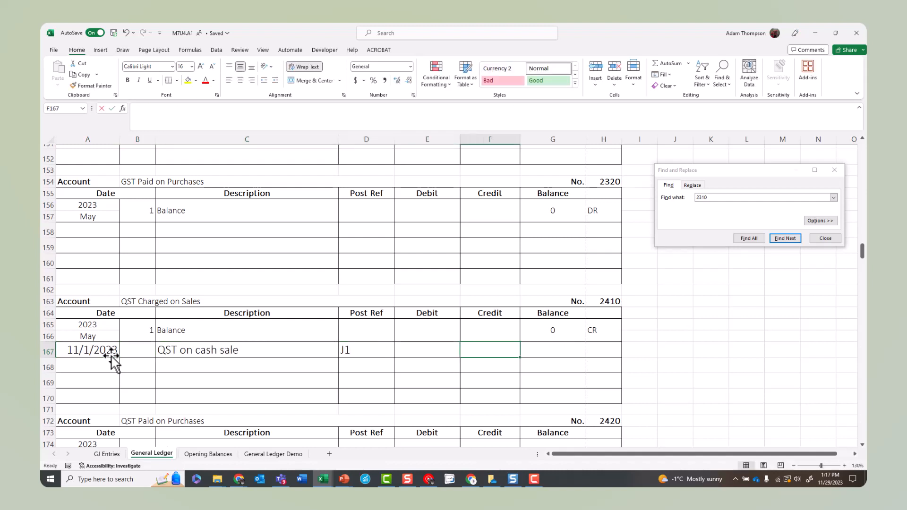
type("99.75")
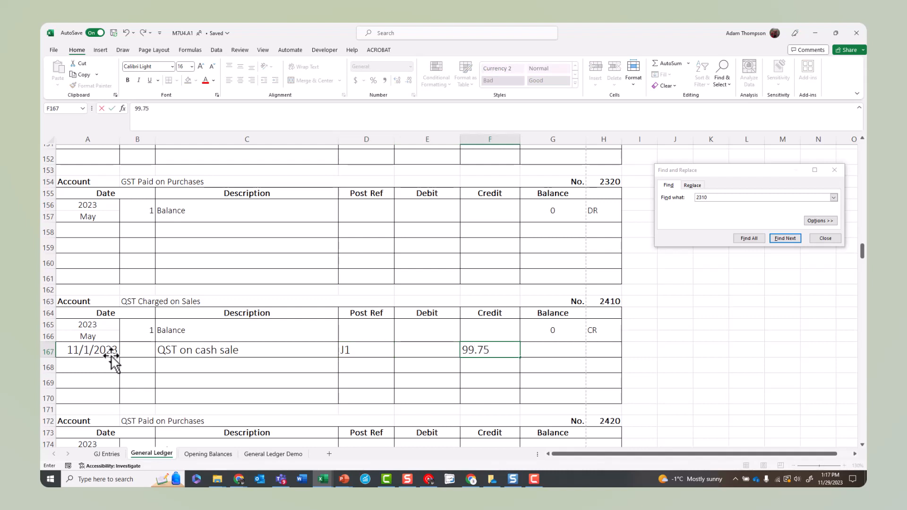
Step: Calculate the QST Charged on Sales balance in G167 as G165 plus F167, mark it as CR, and close the search dialog
key("Tab")
type("=")
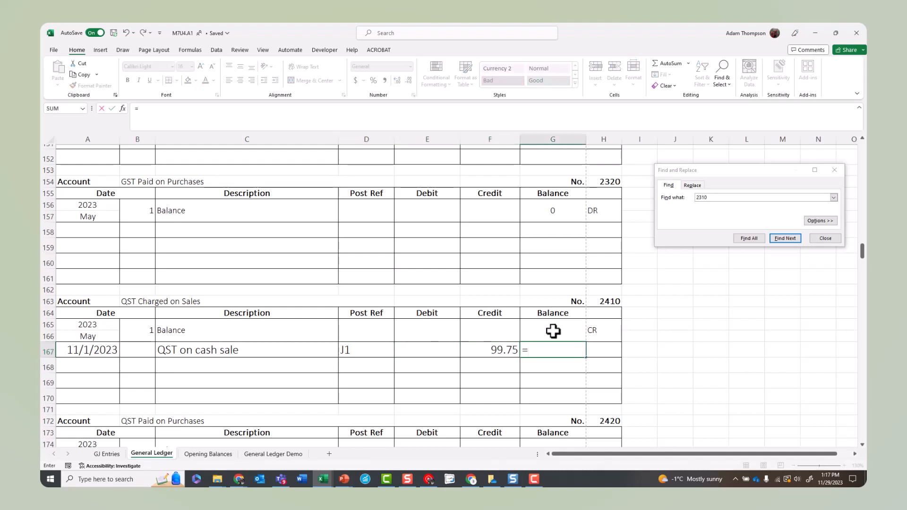
left_click(553, 330)
type("+")
left_click(485, 350)
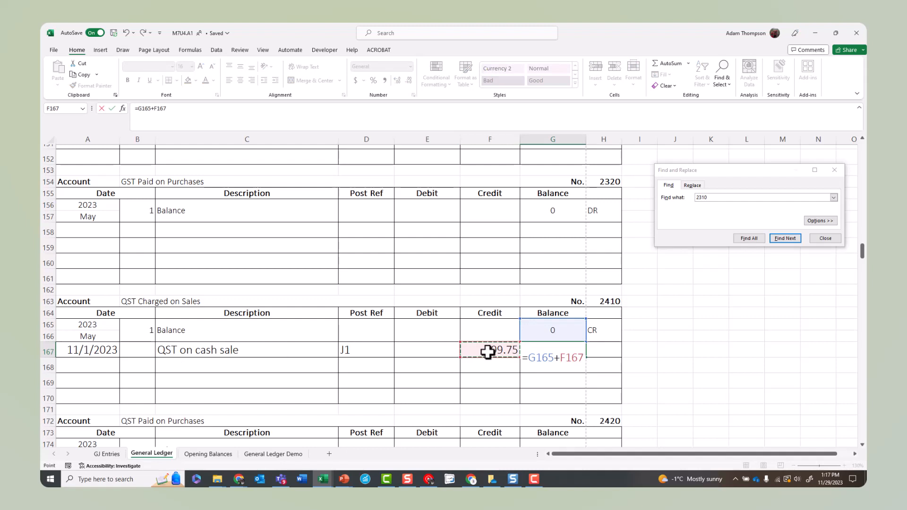
key("Tab")
type("CR")
key("Tab")
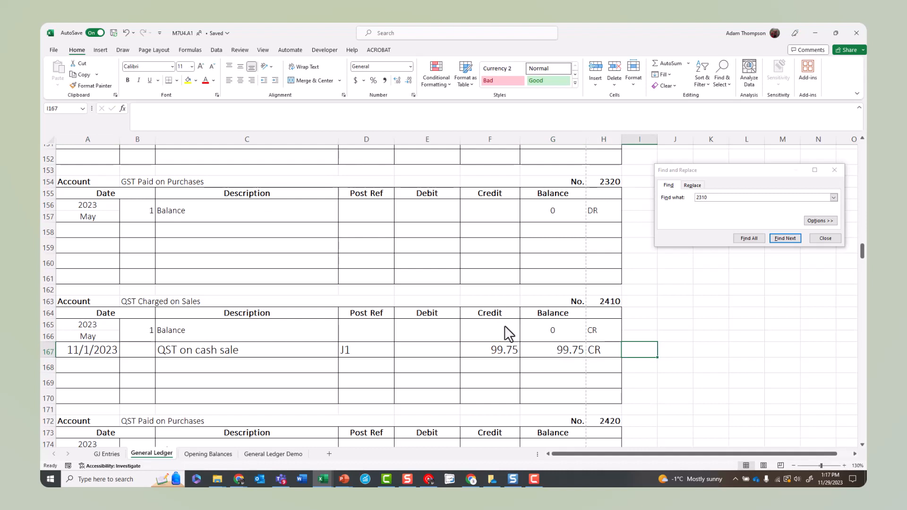
left_click(825, 238)
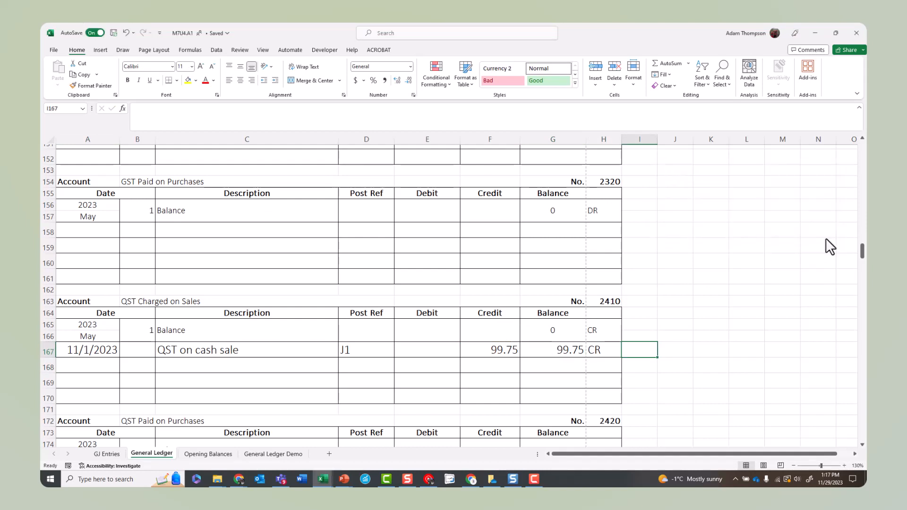